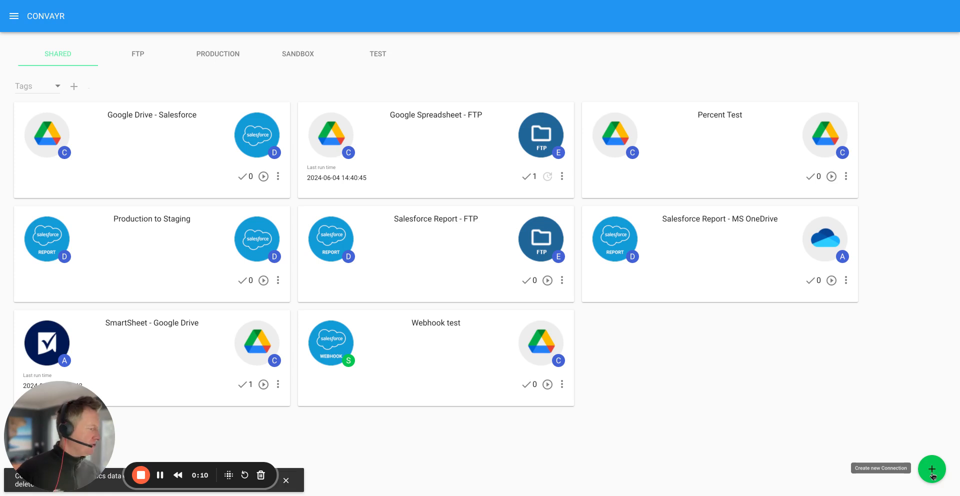
Start a new connection with Google Analytics (GA4) as the source and Email as the target, and apply the selection.
left_click(930, 469)
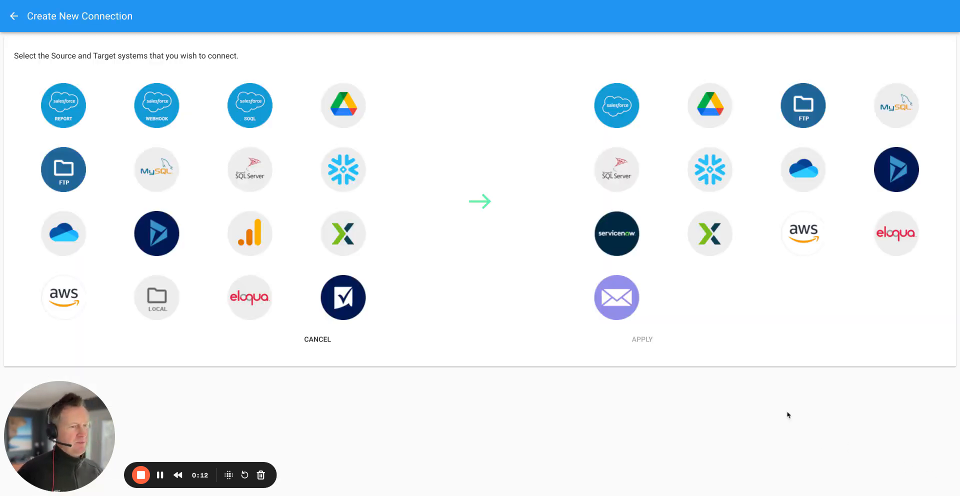
left_click(254, 238)
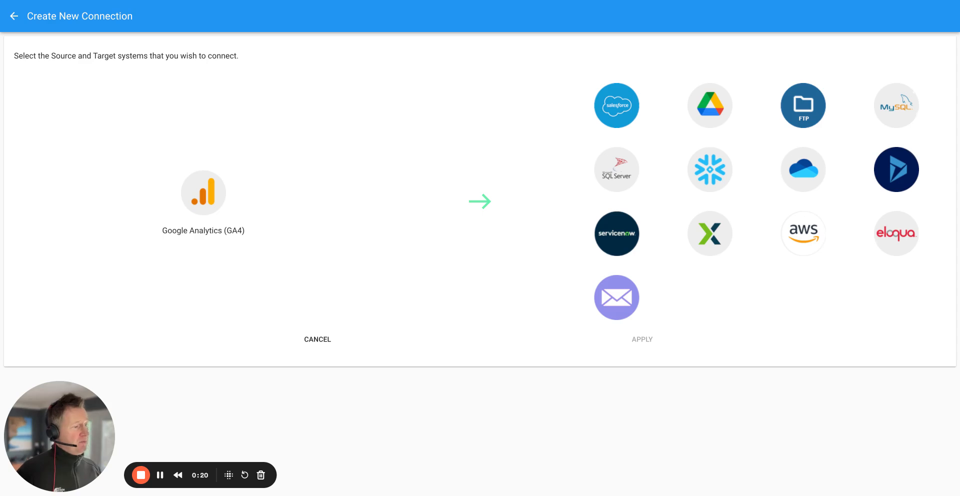
left_click(614, 293)
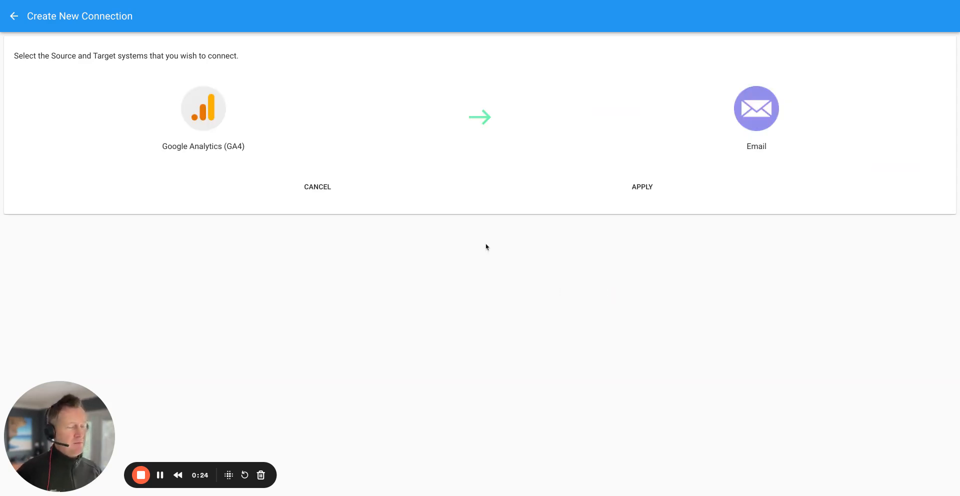
left_click(642, 188)
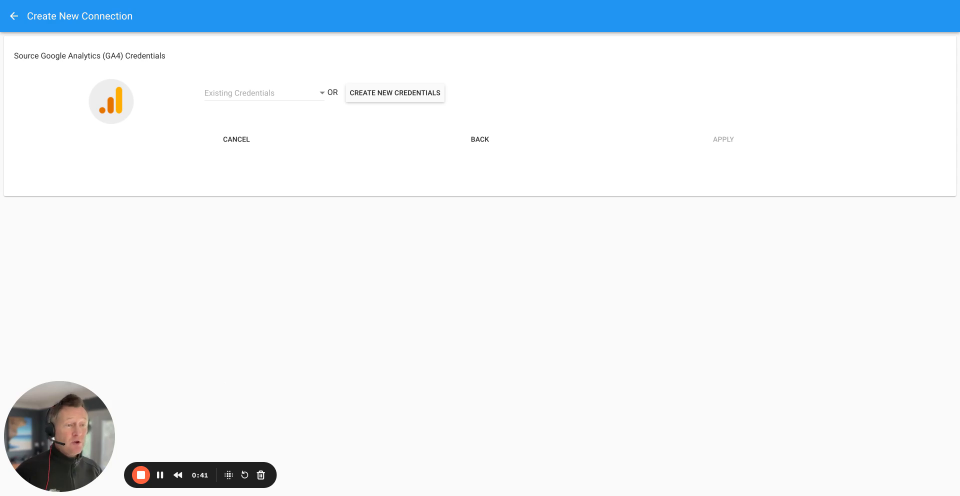
left_click(160, 476)
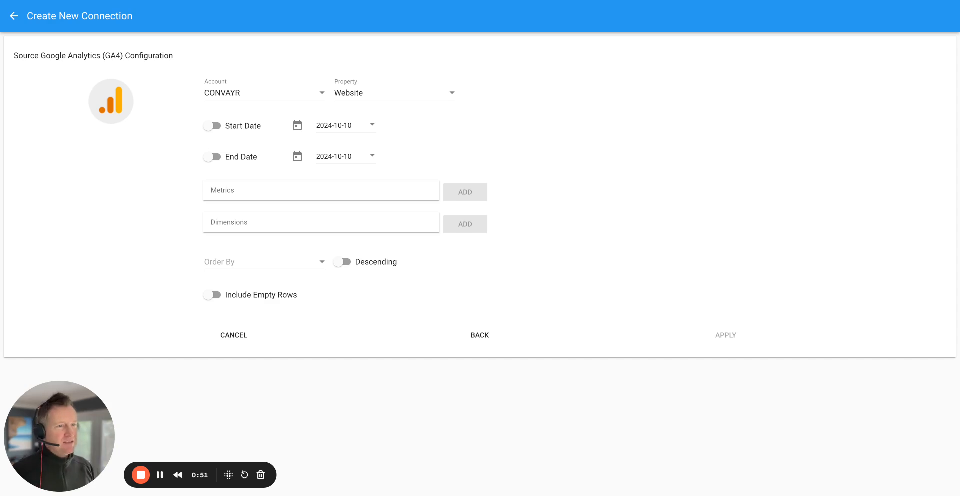
left_click(160, 475)
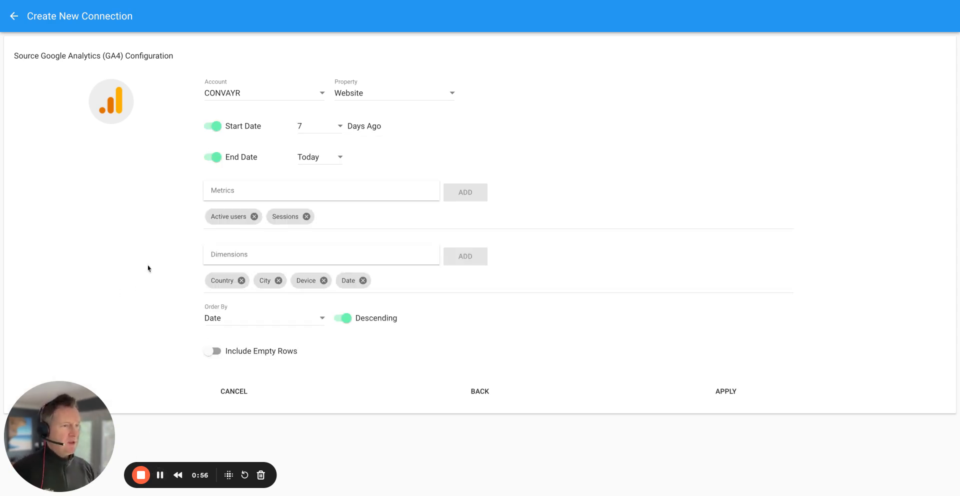
left_click(360, 92)
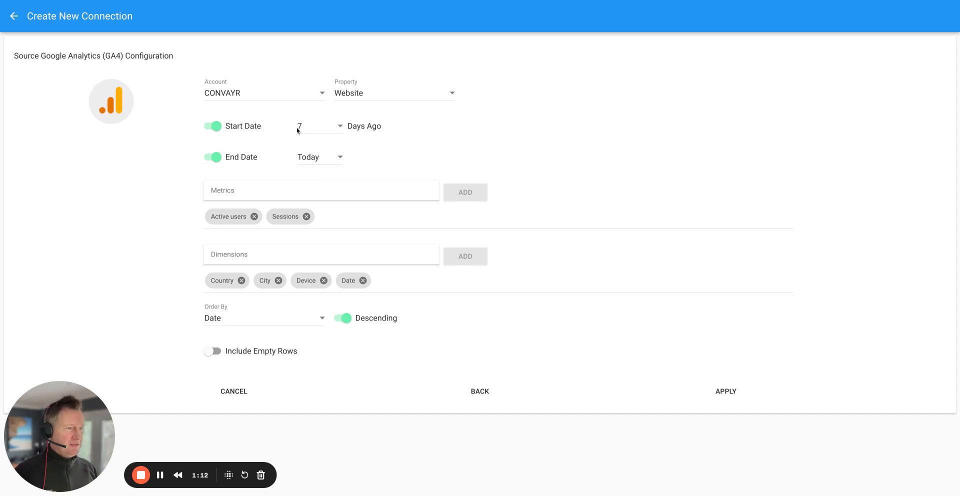
scroll(396, 147, "down", 1)
scroll(394, 153, "up", 1)
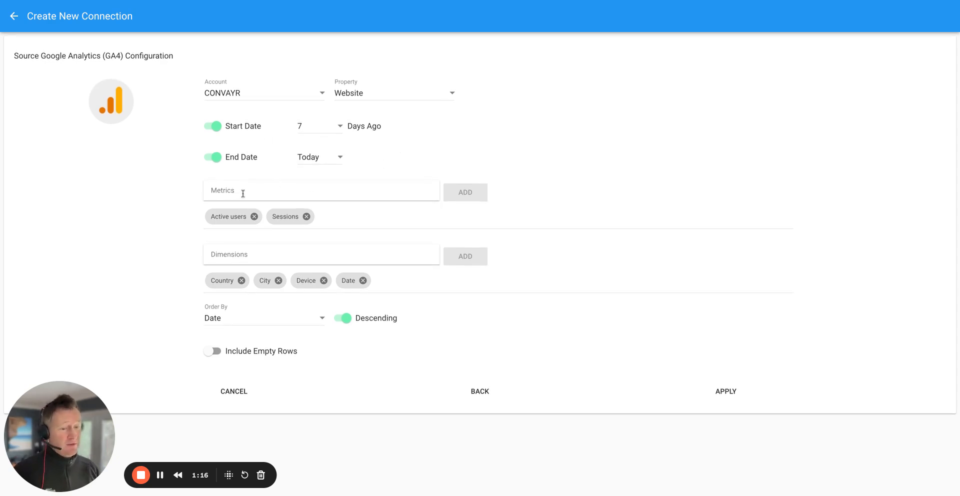
Add Browser to the dimensions of the Google Analytics source configuration.
left_click(235, 255)
type("brow")
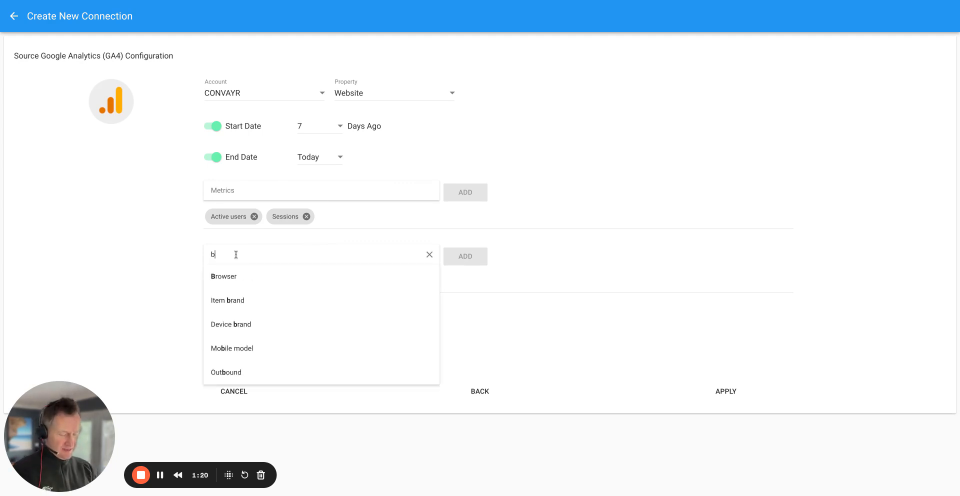
left_click(224, 279)
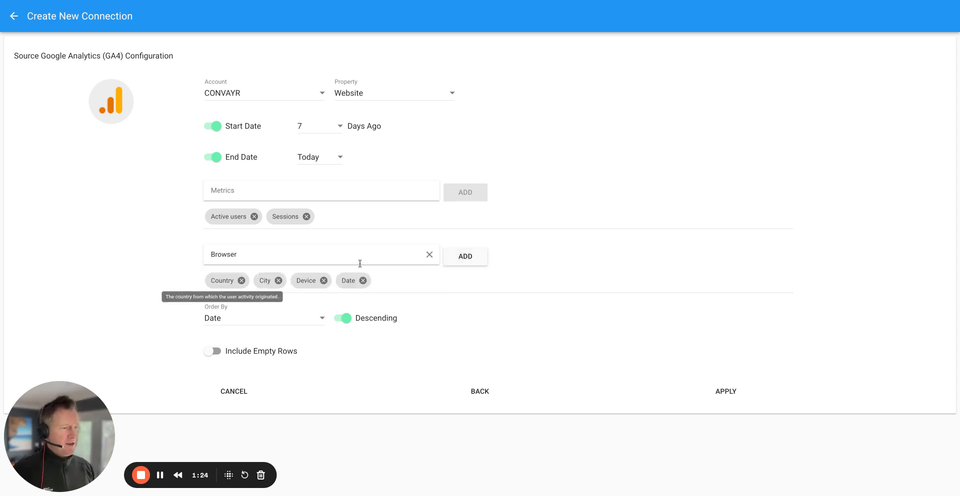
left_click(457, 259)
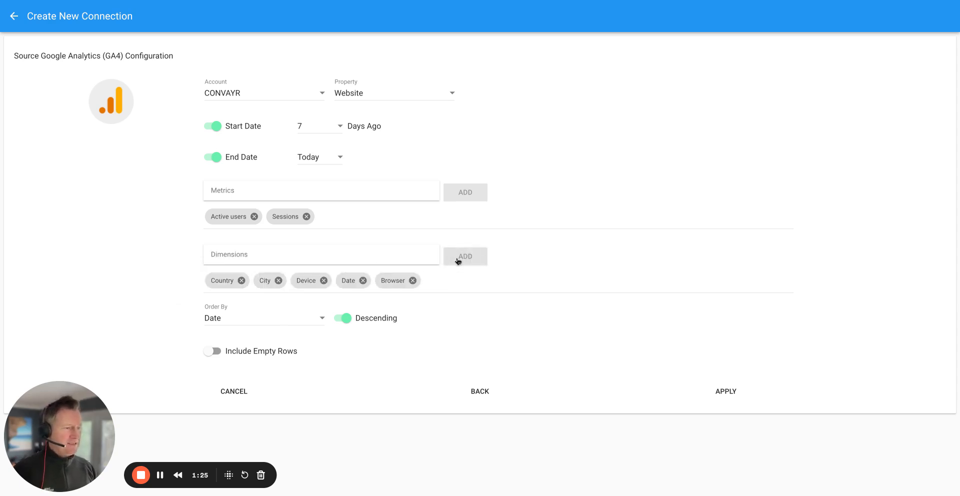
left_click(246, 255)
scroll(240, 299, "down", 2)
scroll(240, 298, "down", 15)
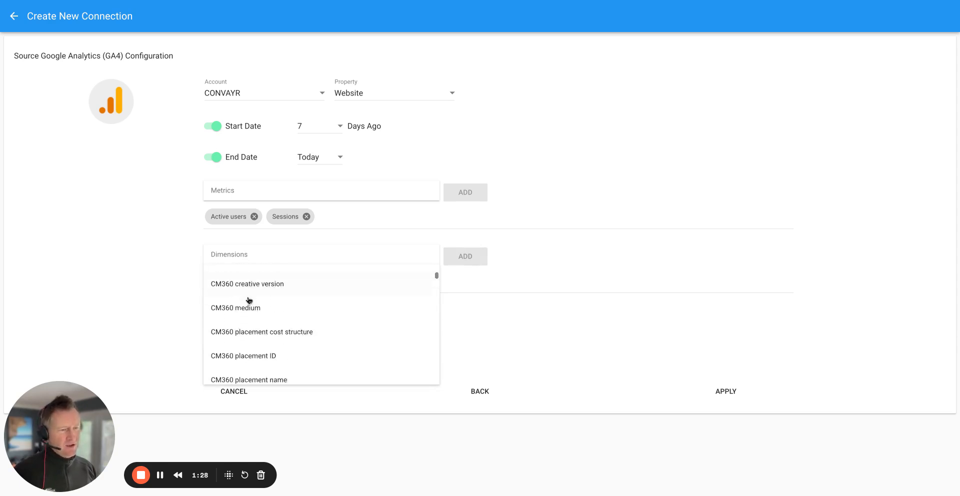
scroll(250, 300, "down", 15)
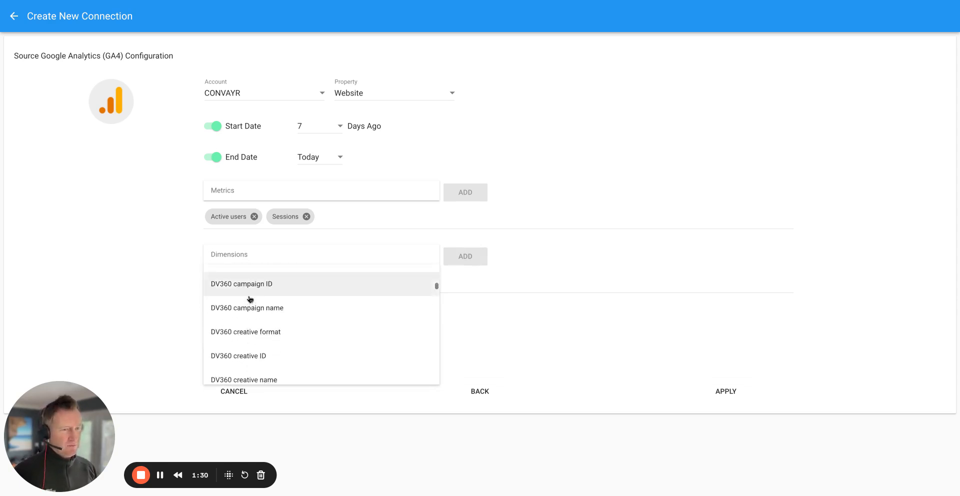
left_click(160, 260)
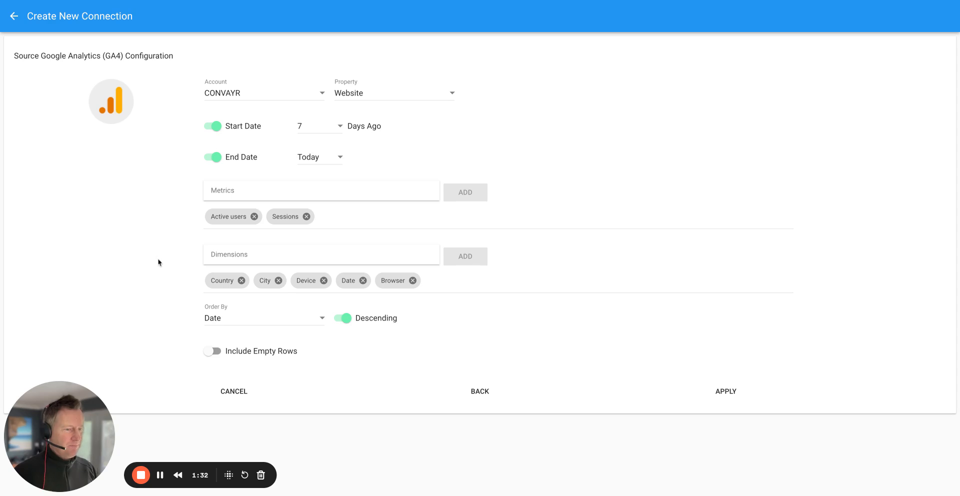
Order the data by Date and apply the Google Analytics source configuration.
left_click(239, 319)
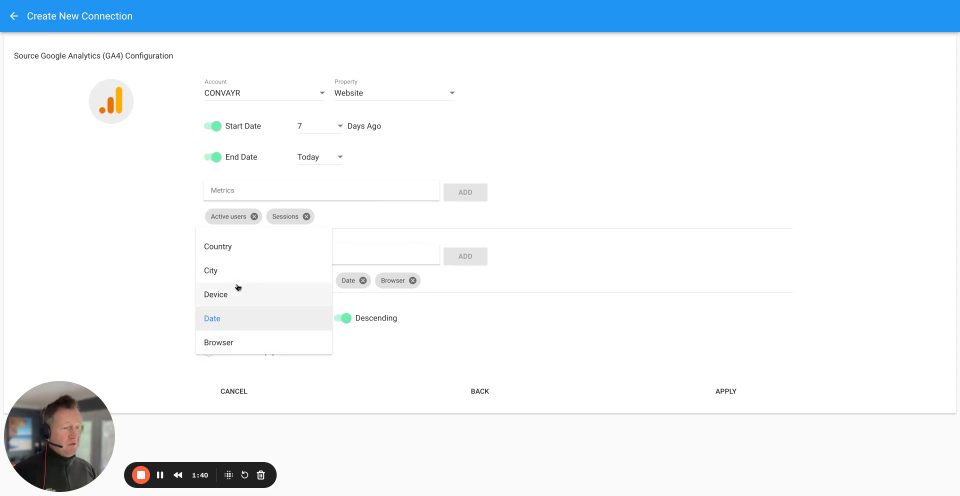
left_click(216, 322)
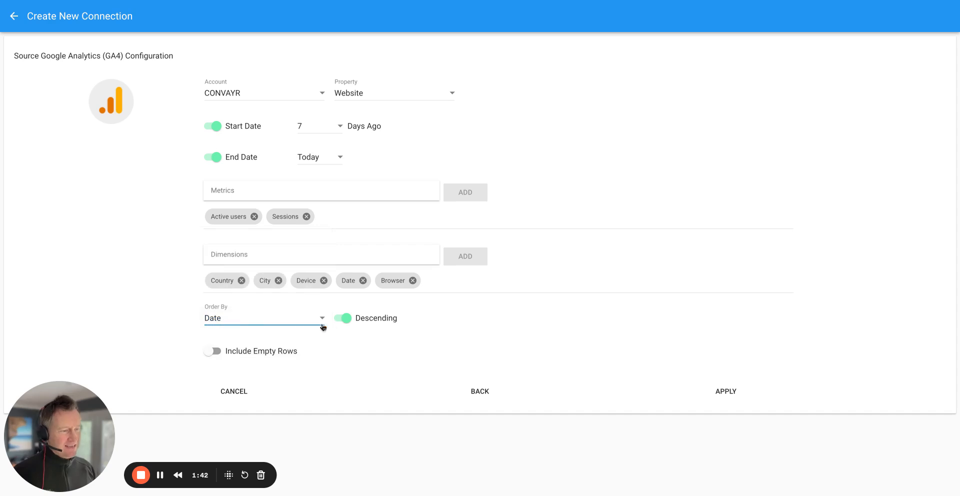
left_click(726, 393)
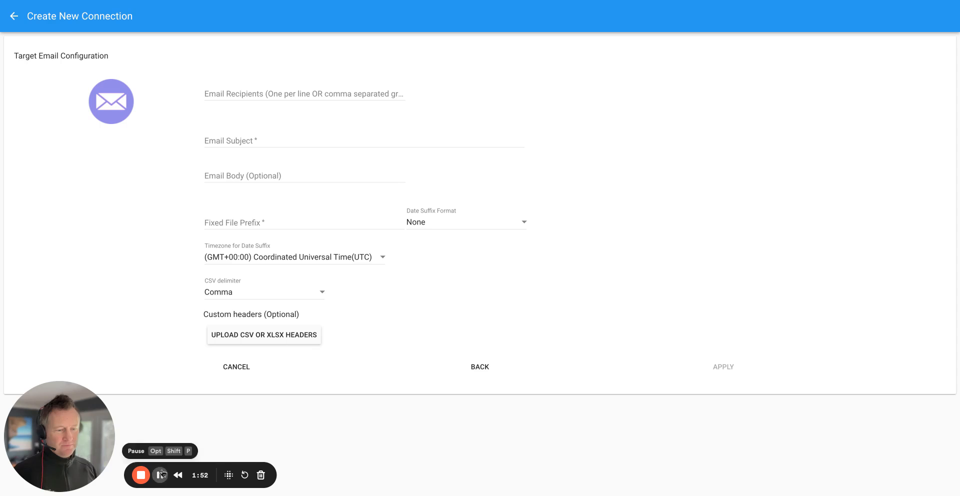
left_click(160, 475)
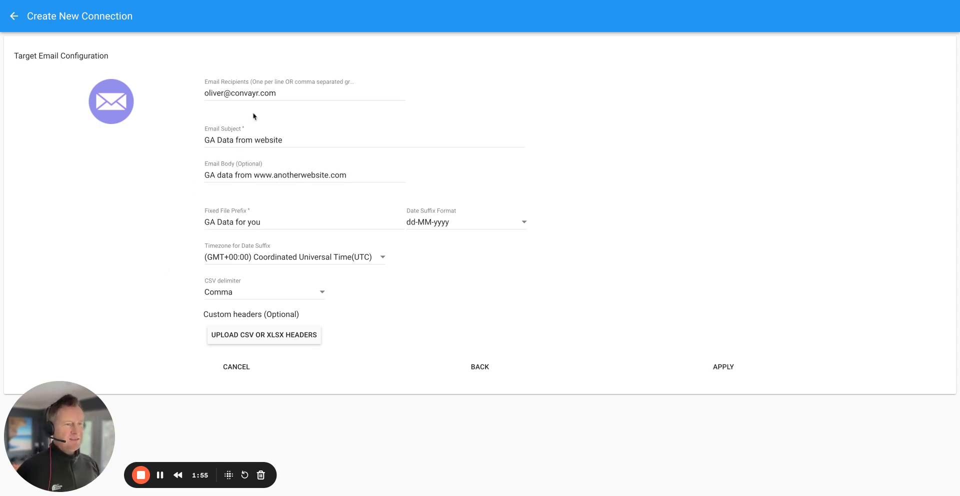
left_click(284, 93)
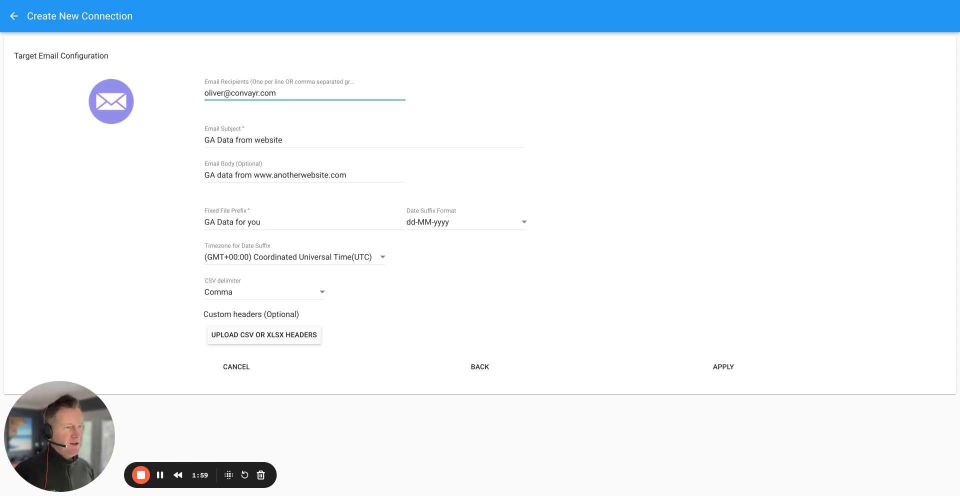
key("Return")
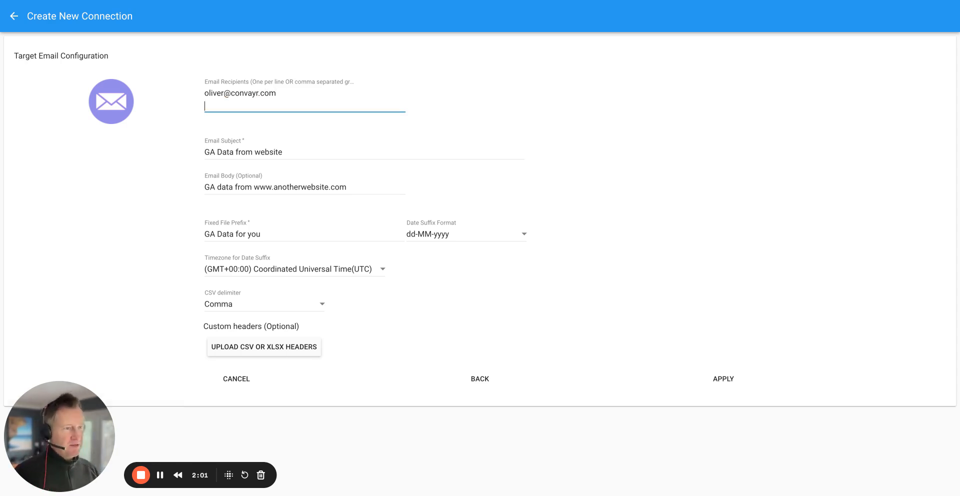
type("eoog")
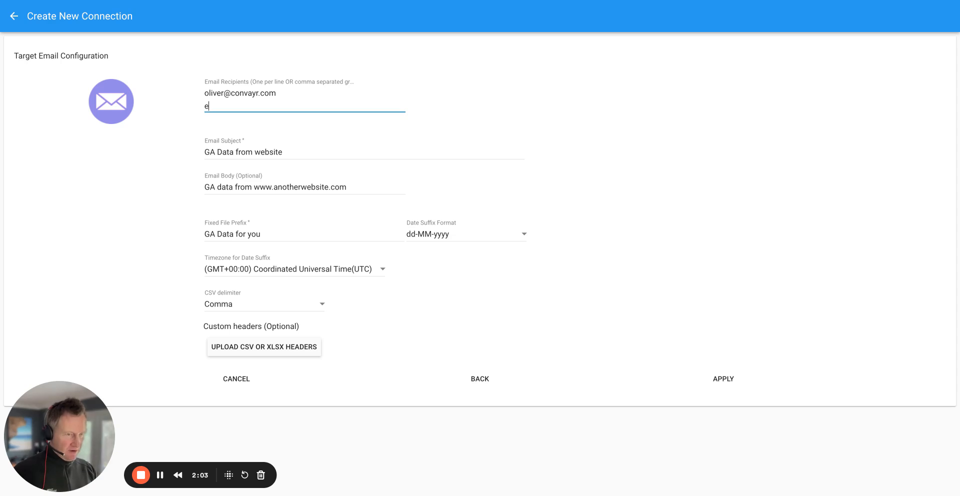
key("BackSpace")
key("BackSpace")
key("BackSpace")
key("BackSpace")
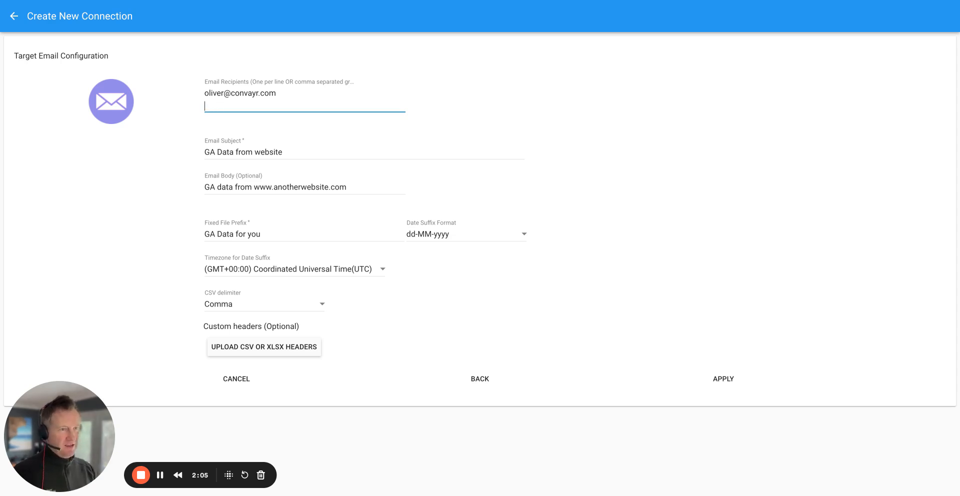
key("BackSpace")
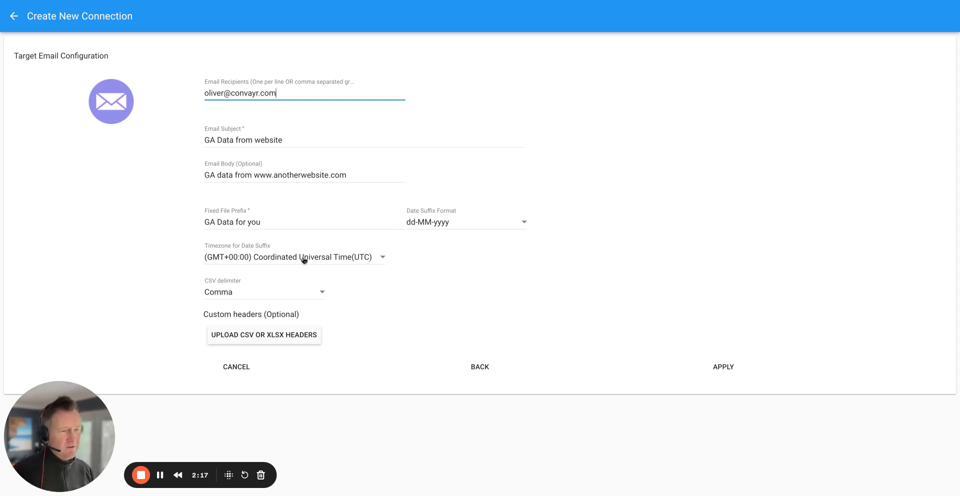
Check the CSV delimiter options, keep Comma, and apply the email target configuration.
left_click(247, 293)
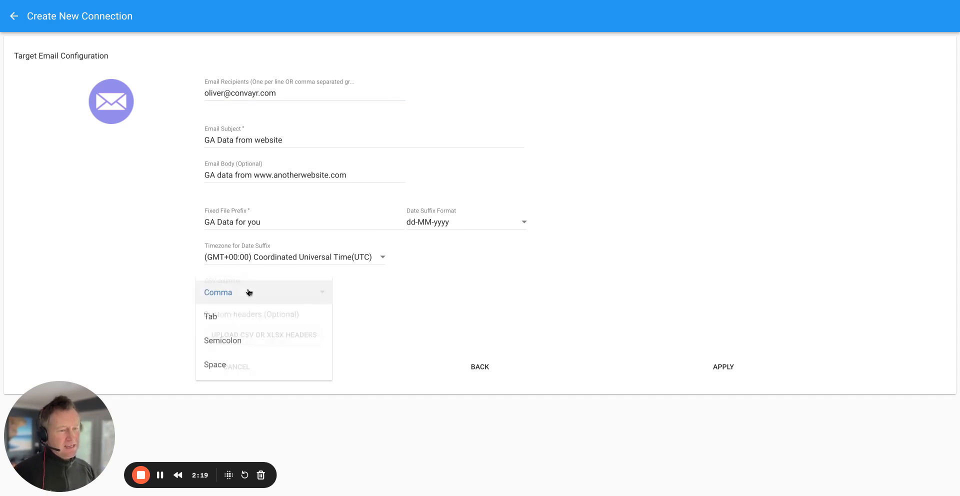
left_click(161, 294)
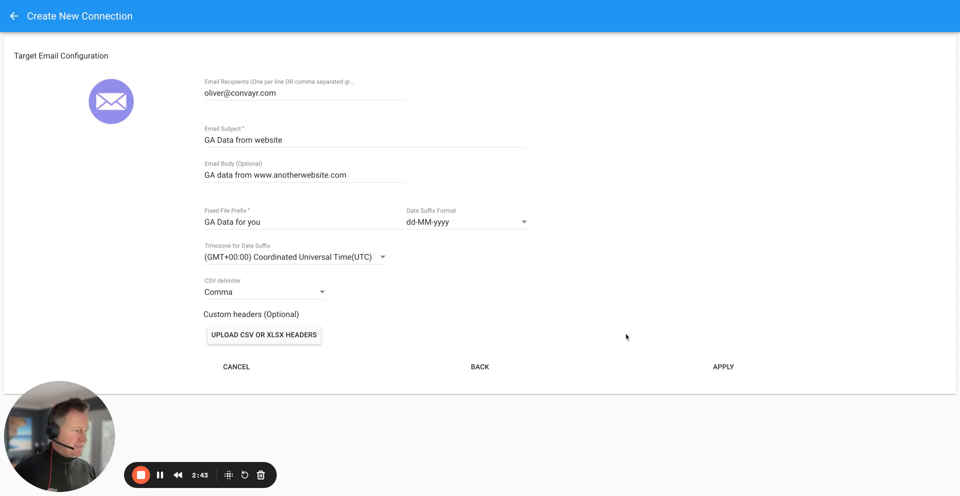
left_click(725, 368)
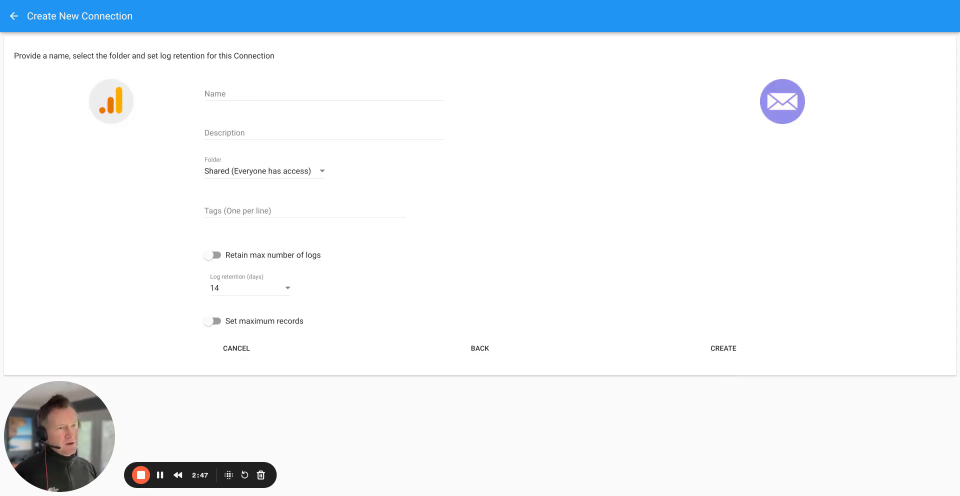
left_click(160, 475)
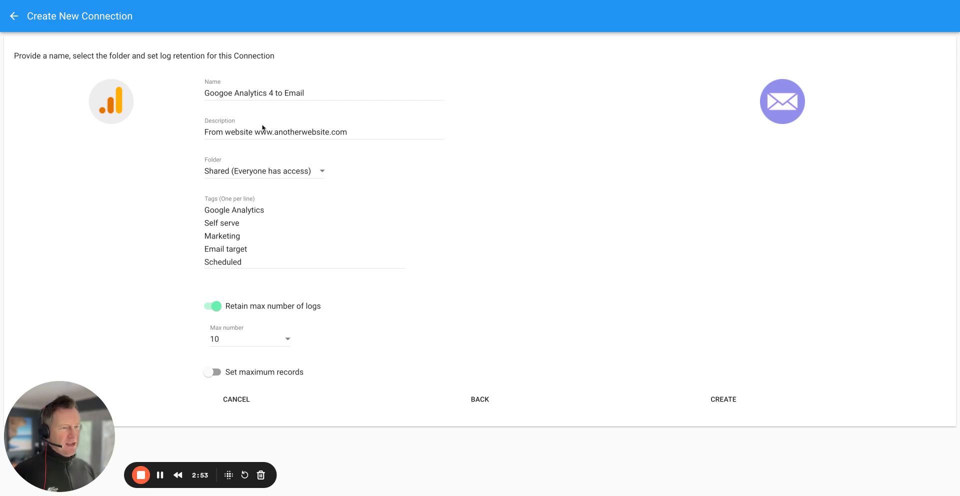
Assign the connection to the Production folder and create it.
left_click(320, 172)
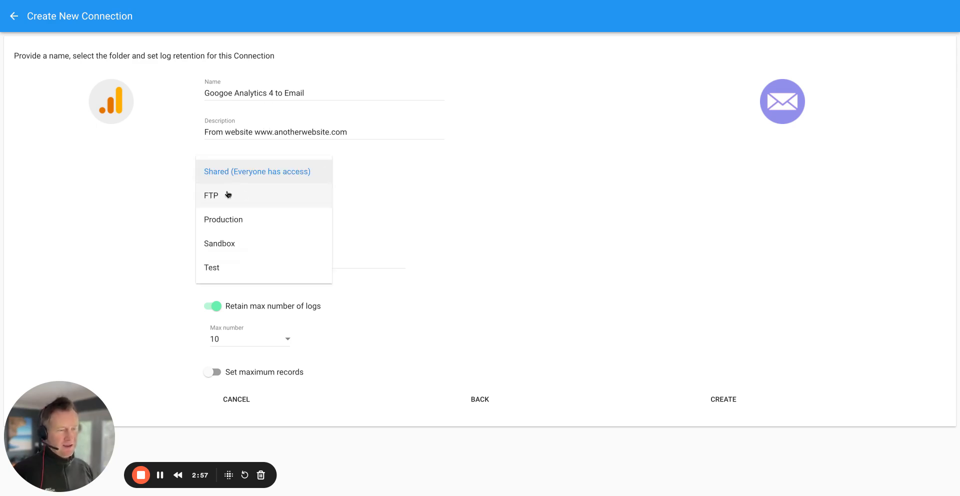
left_click(228, 220)
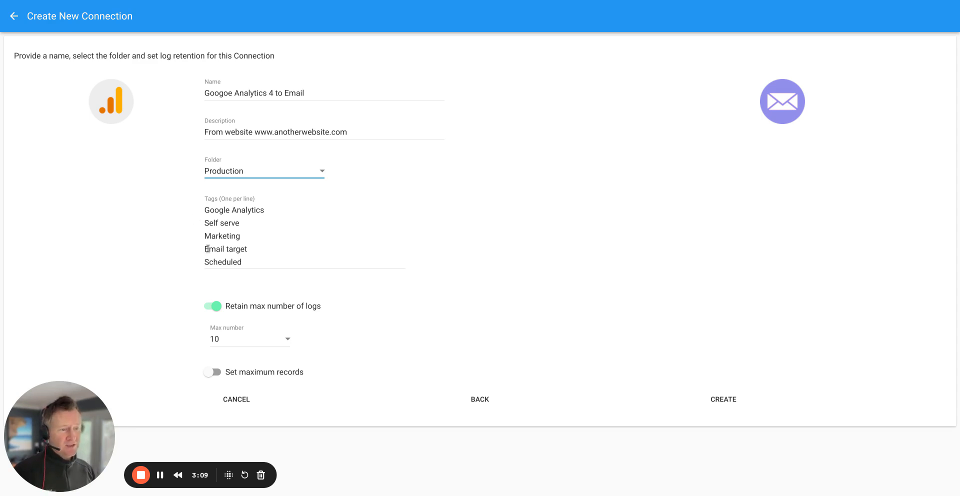
scroll(186, 304, "down", 1)
scroll(187, 306, "up", 1)
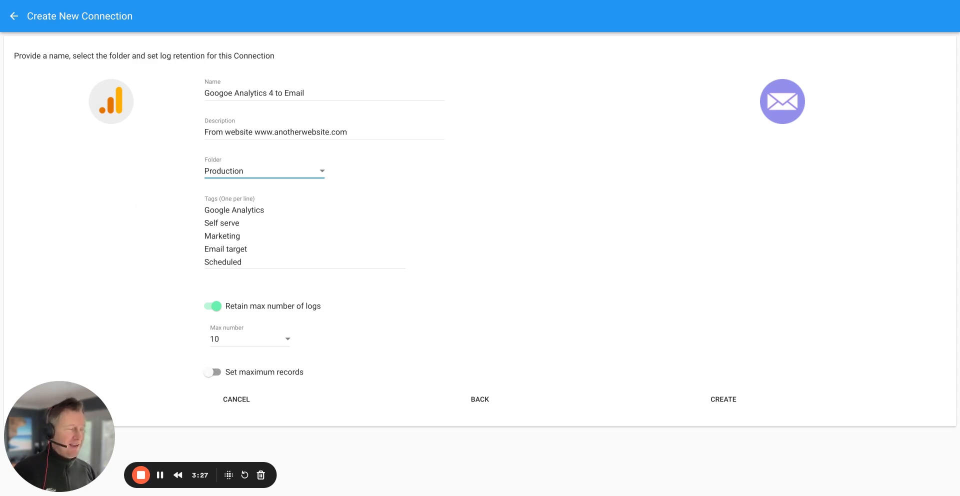
left_click(723, 401)
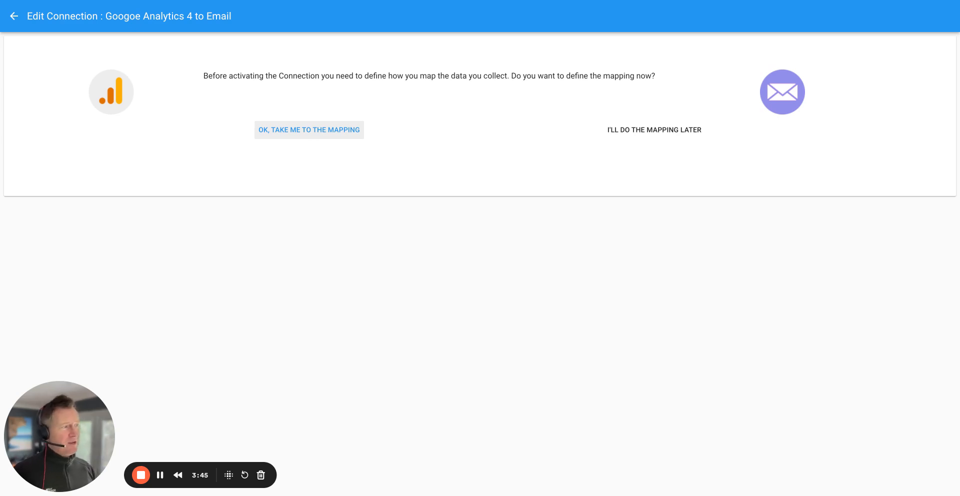
Go to the connection's field mapping and automatch the source and target field names in the Email File section.
left_click(315, 134)
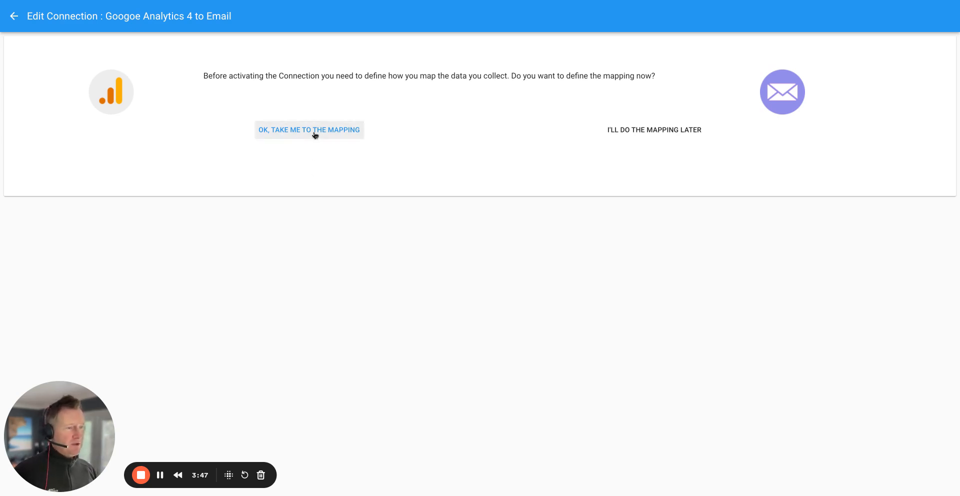
left_click(315, 135)
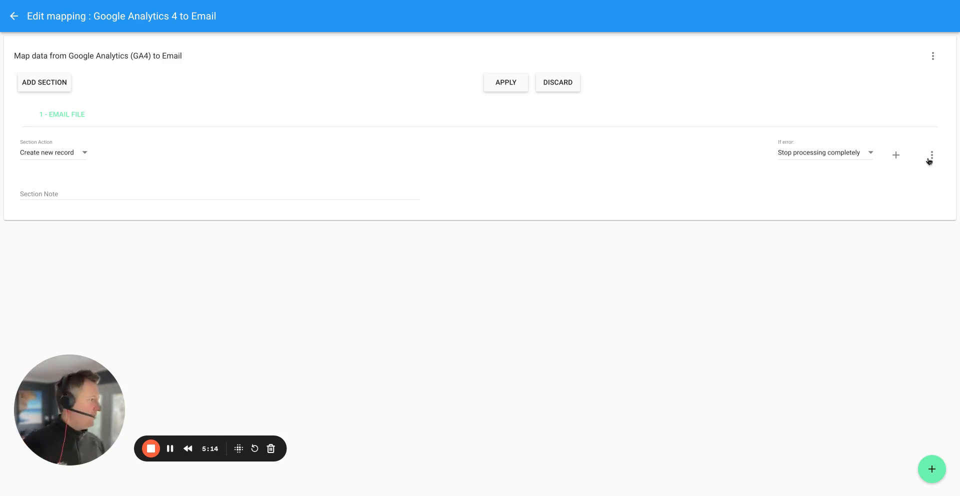
left_click(929, 160)
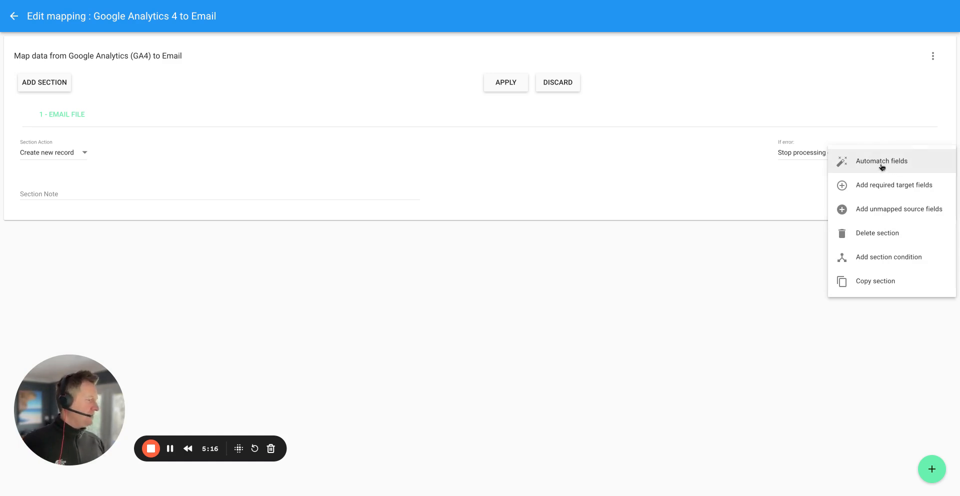
left_click(882, 165)
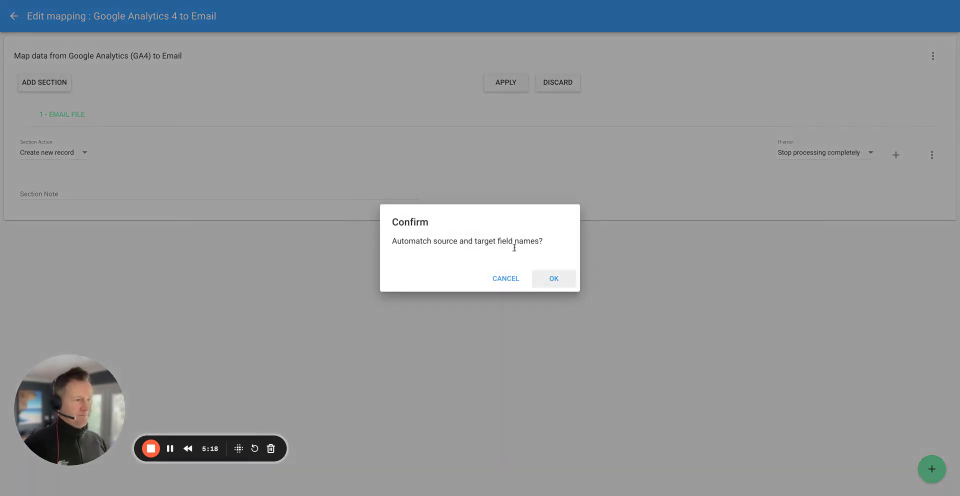
left_click(549, 282)
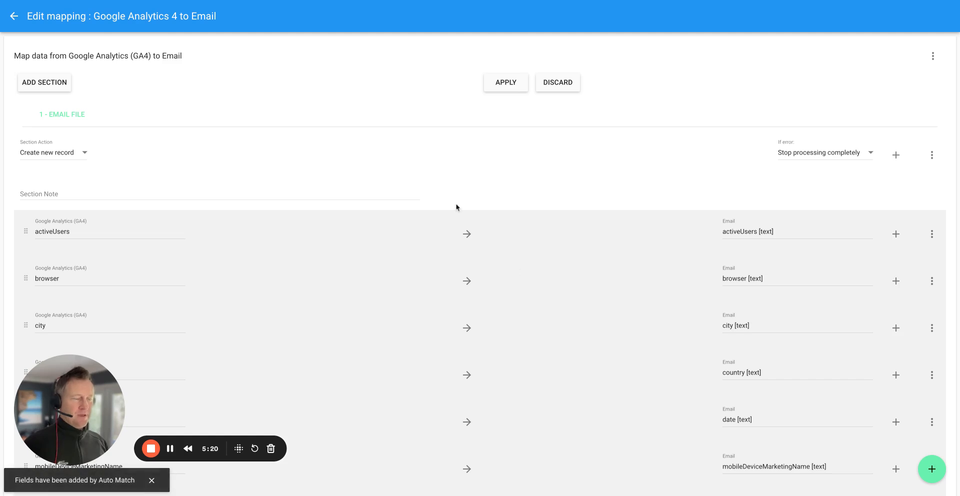
scroll(378, 178, "down", 2)
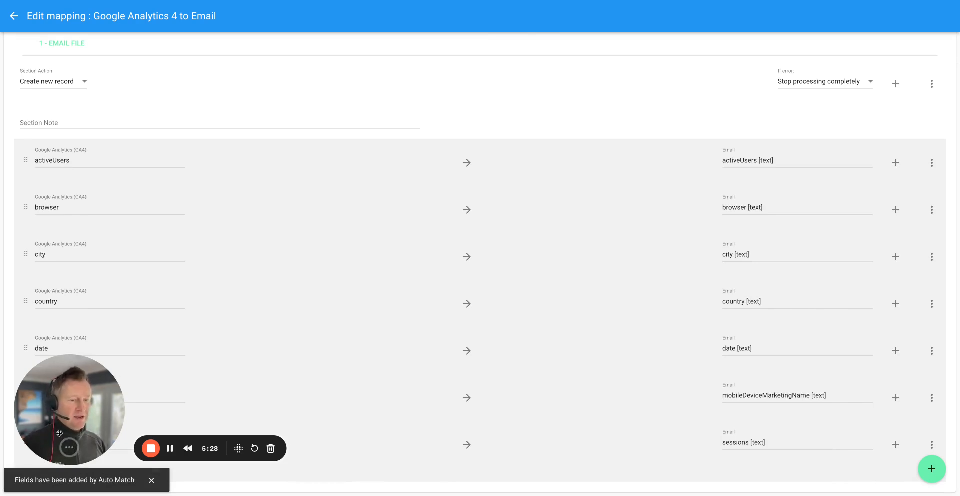
left_click_drag(58, 433, 328, 111)
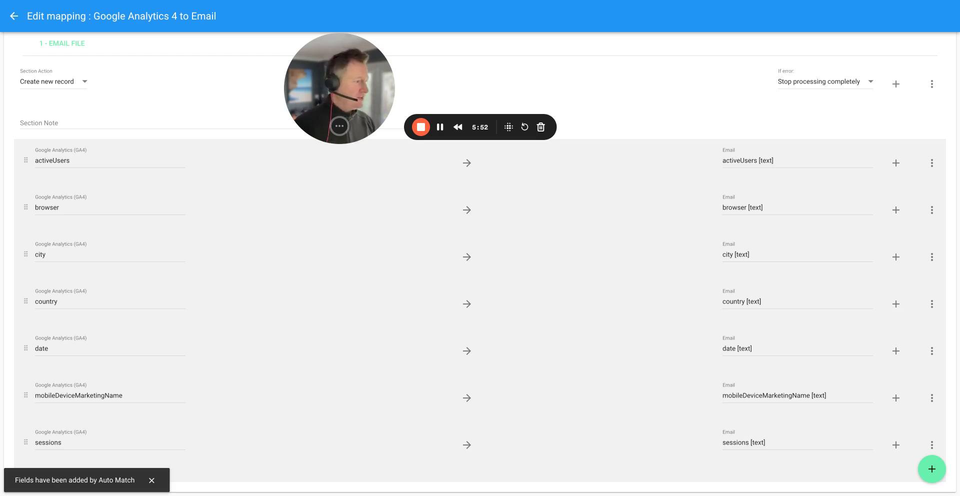
left_click_drag(339, 88, 70, 414)
scroll(208, 304, "up", 3)
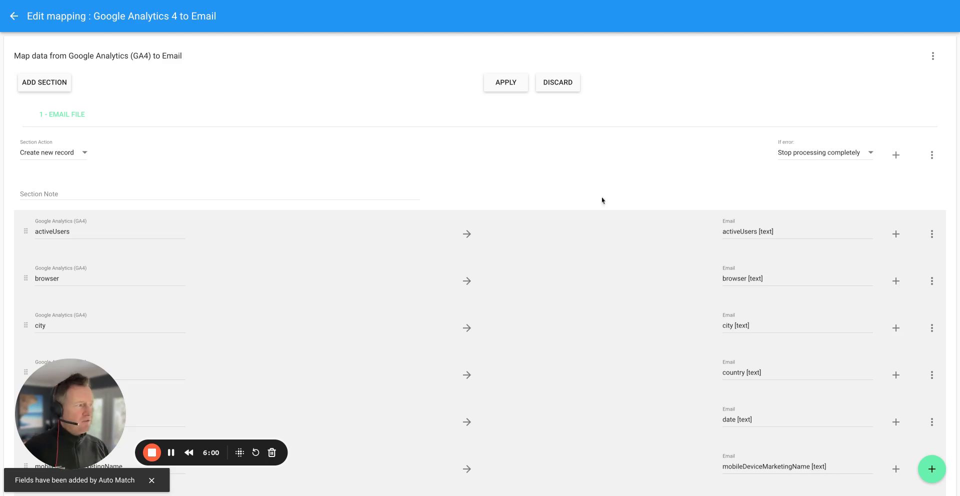
Check the section's error-handling options, keep Stop processing completely, and apply the edited mapping to the connection.
left_click(814, 159)
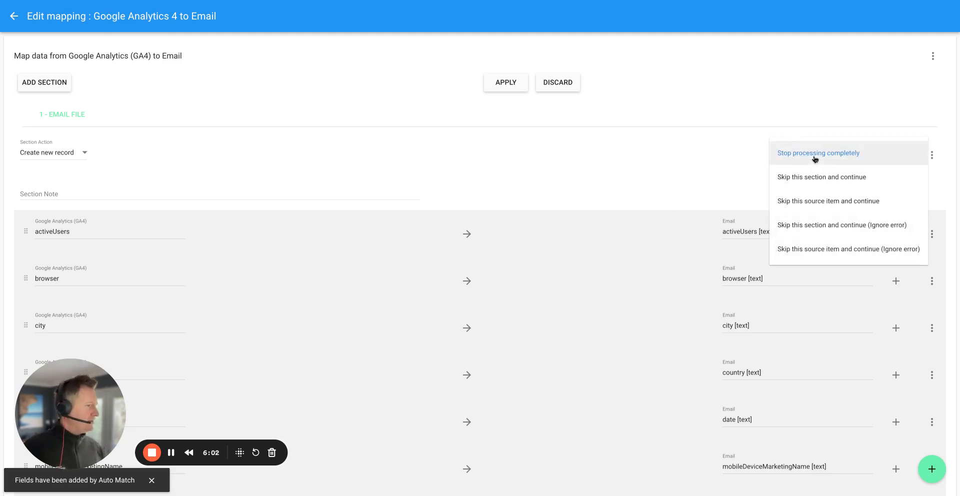
left_click(709, 159)
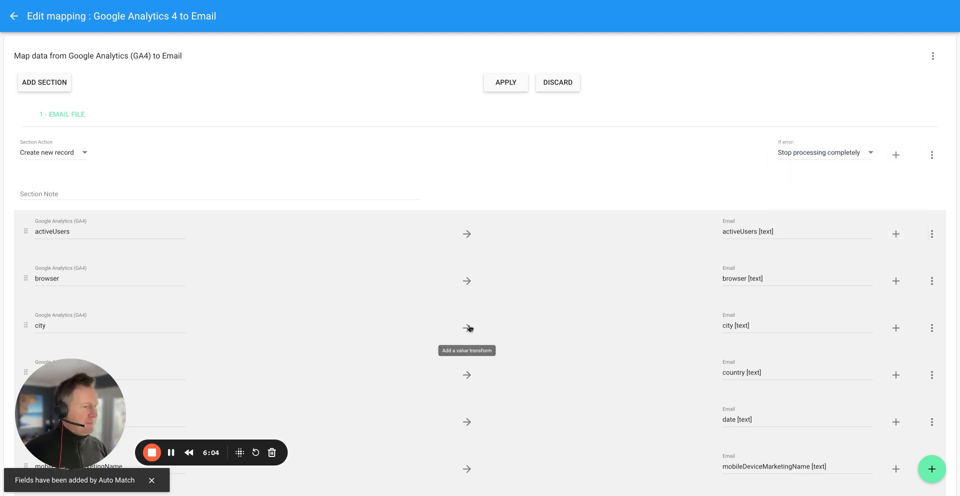
scroll(470, 328, "down", 2)
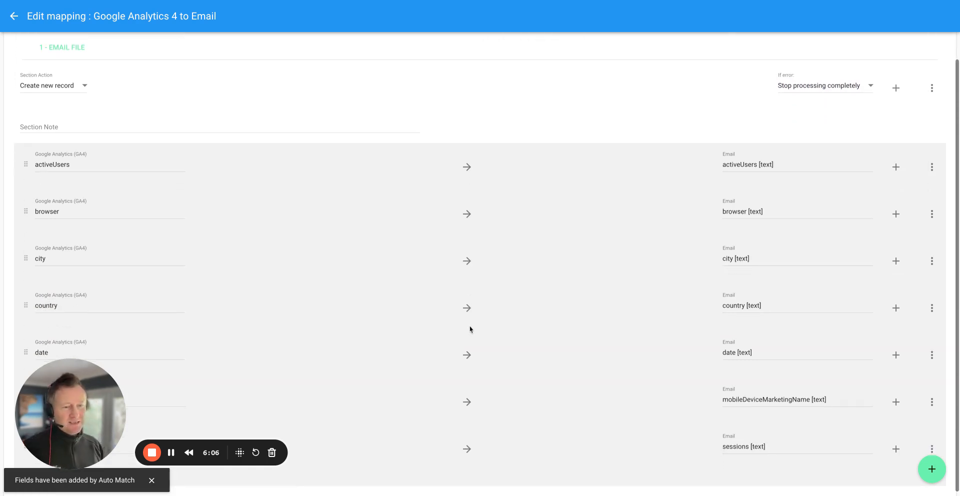
scroll(475, 300, "up", 2)
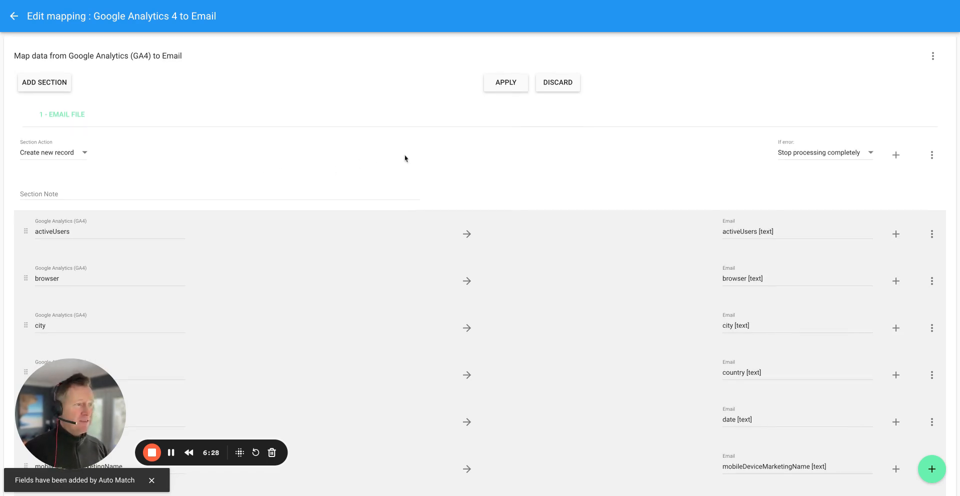
left_click(506, 82)
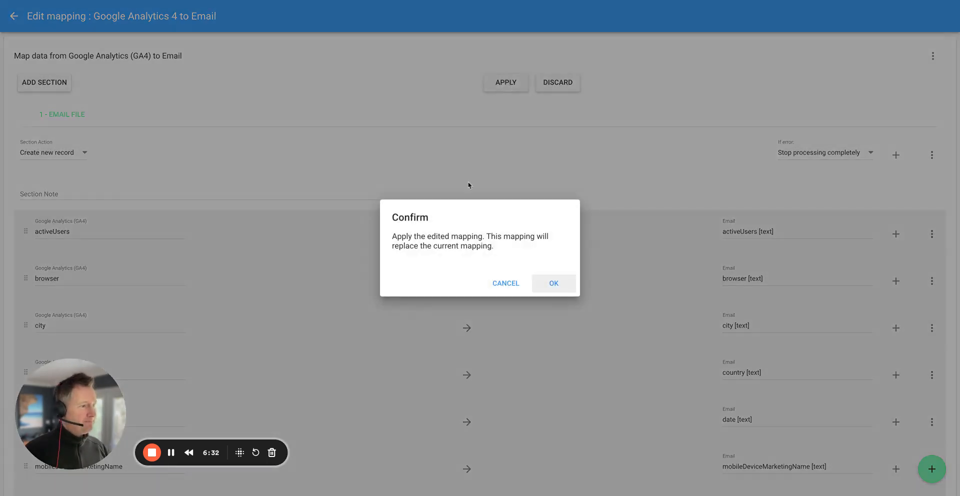
left_click(552, 283)
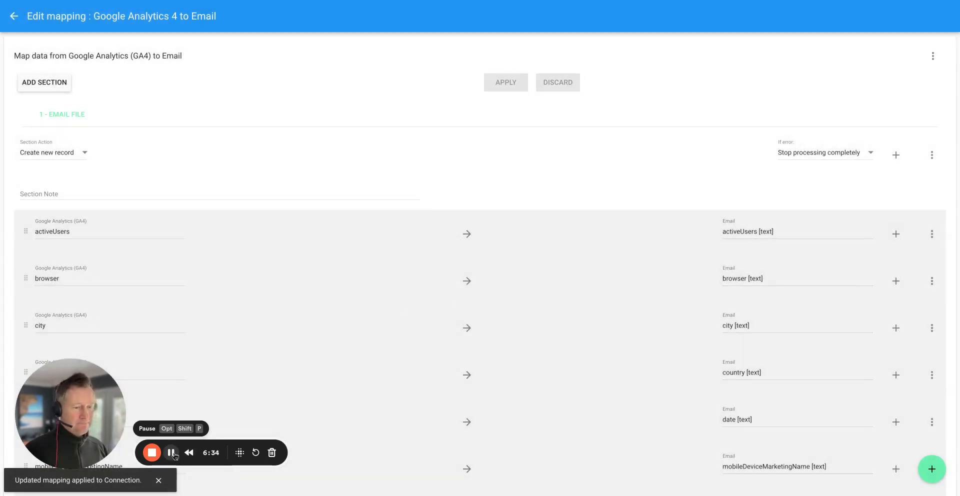
left_click(15, 17)
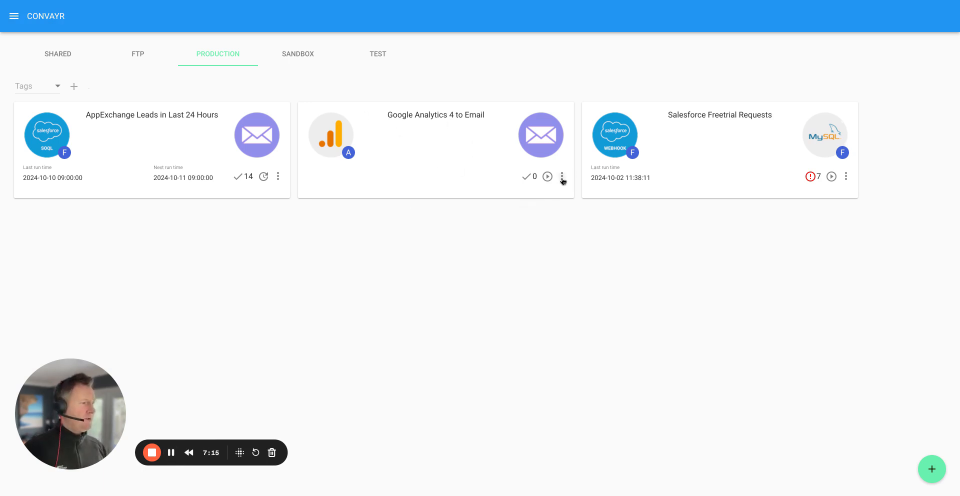
Include logs as an attachment in both the failure and success notifications of the Google Analytics 4 to Email connection, and apply.
left_click(561, 178)
left_click(538, 210)
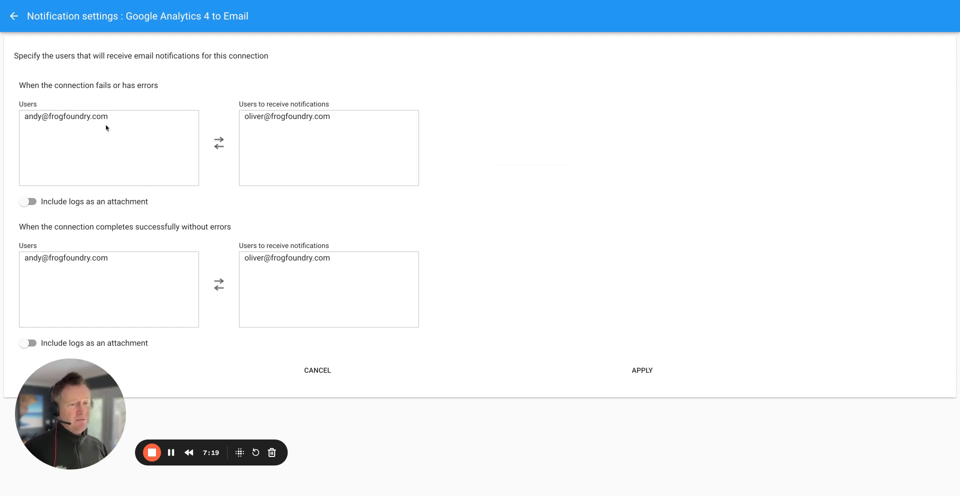
left_click(25, 203)
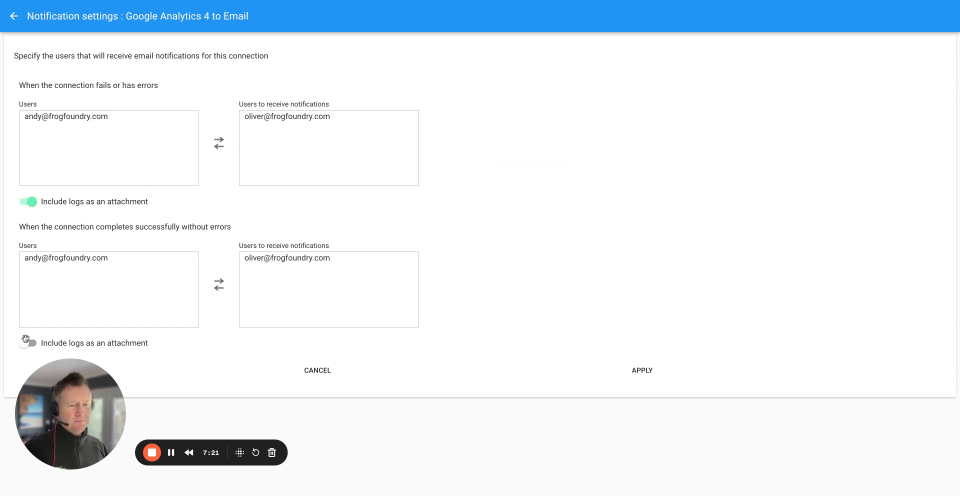
left_click(25, 341)
left_click(640, 369)
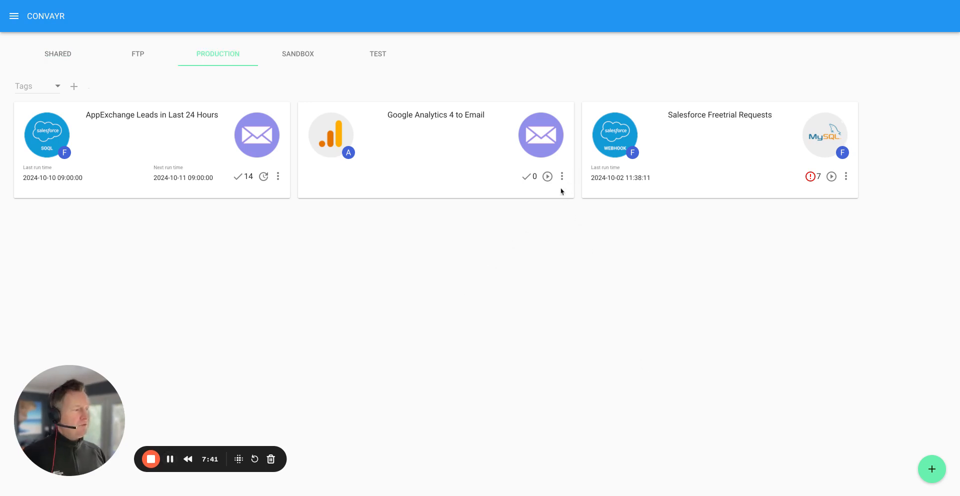
Enable Email Control in the Google Analytics 4 to Email connection settings, enter the two permitted email addresses, and apply.
left_click(562, 177)
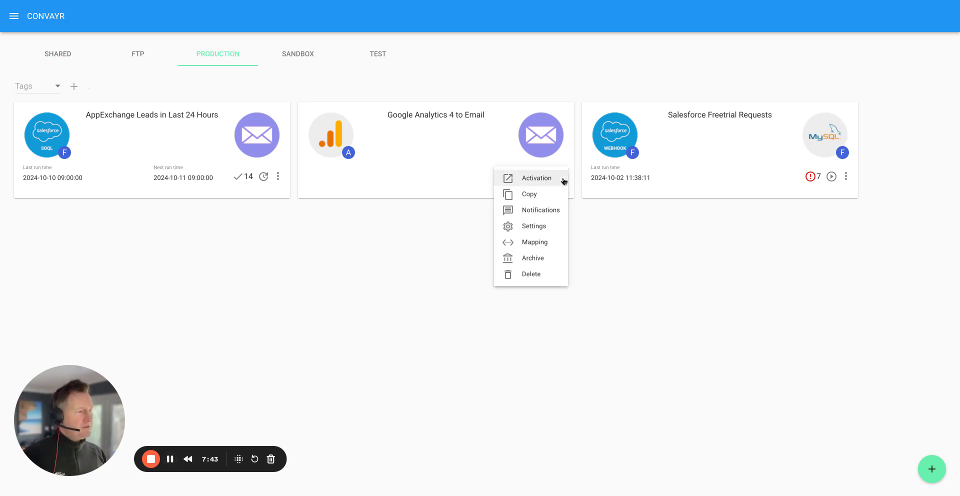
left_click(540, 228)
left_click_drag(51, 431, 416, 228)
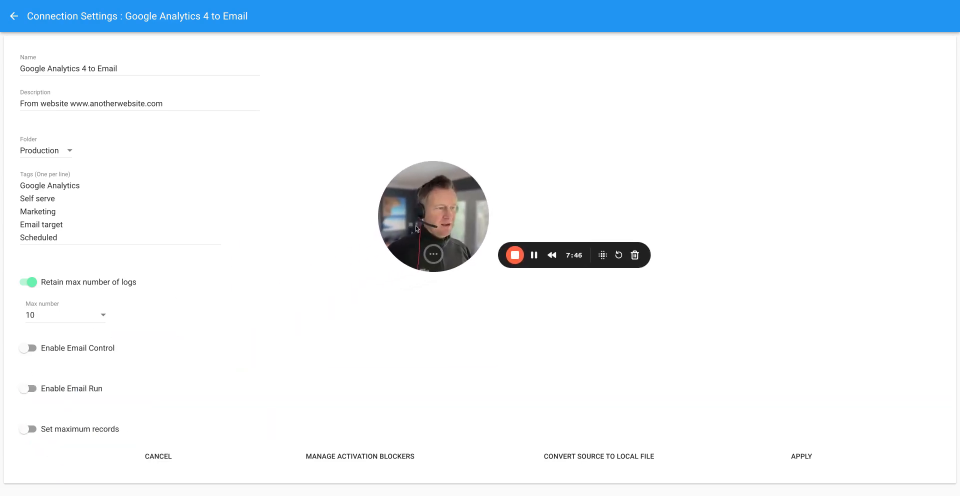
left_click(29, 348)
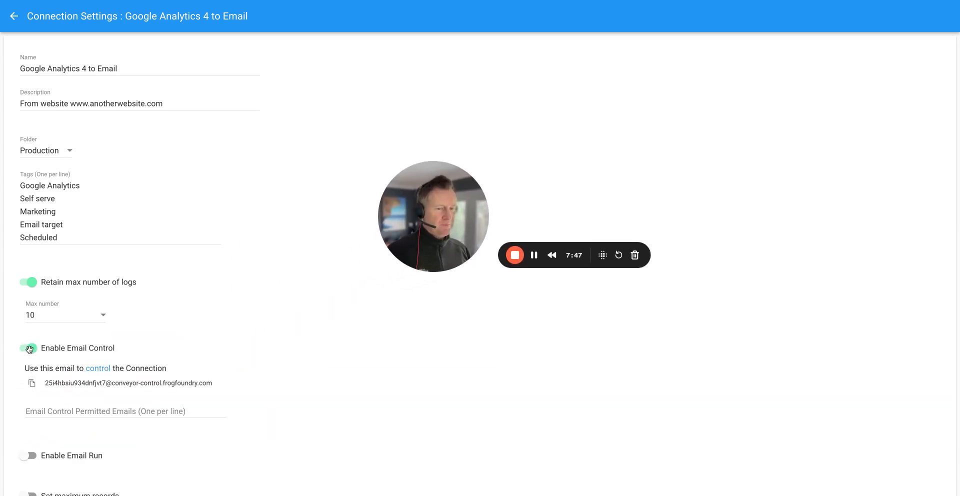
scroll(250, 325, "down", 2)
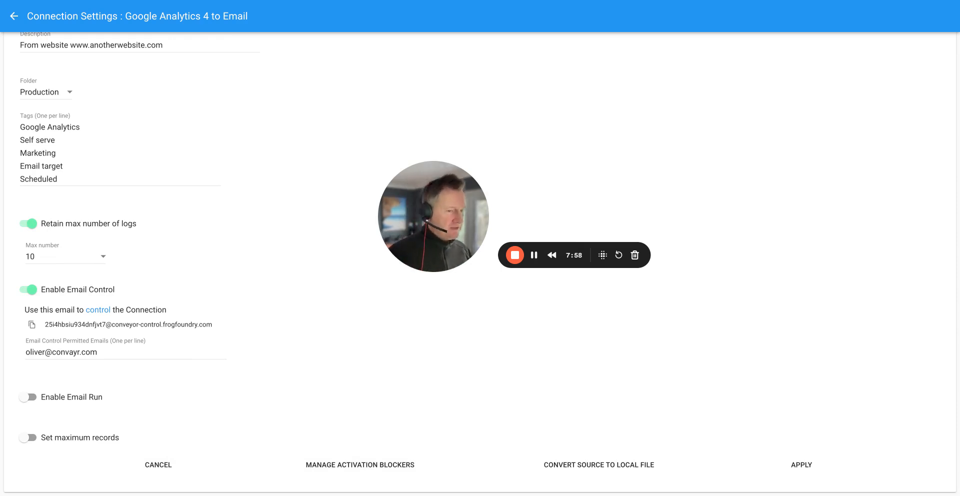
left_click(112, 353)
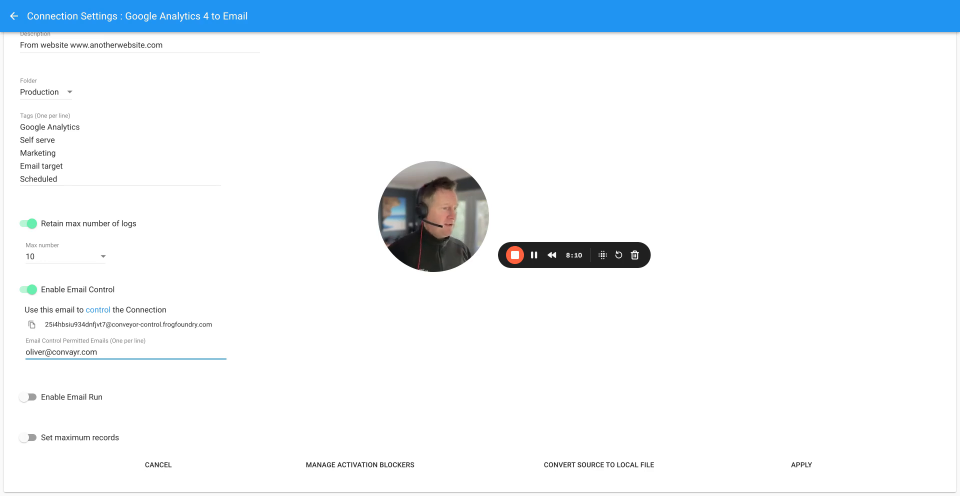
left_click(535, 259)
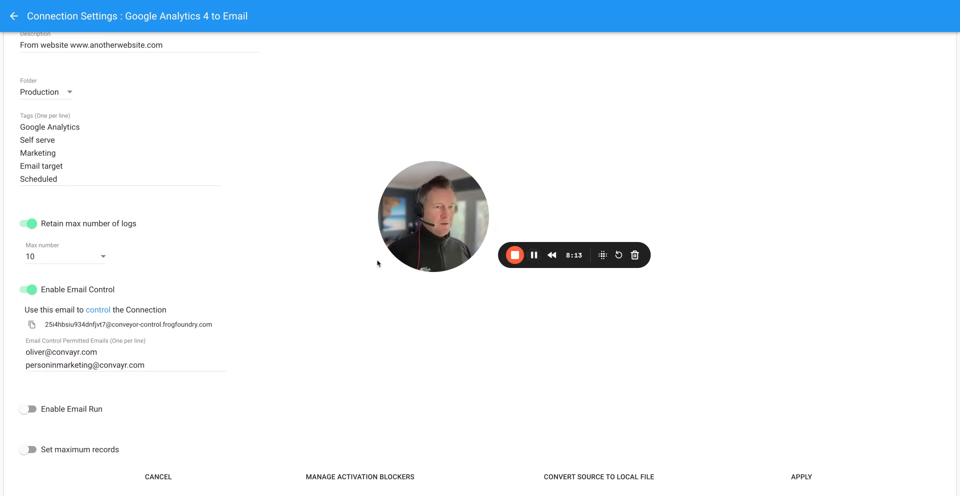
scroll(347, 261, "down", 1)
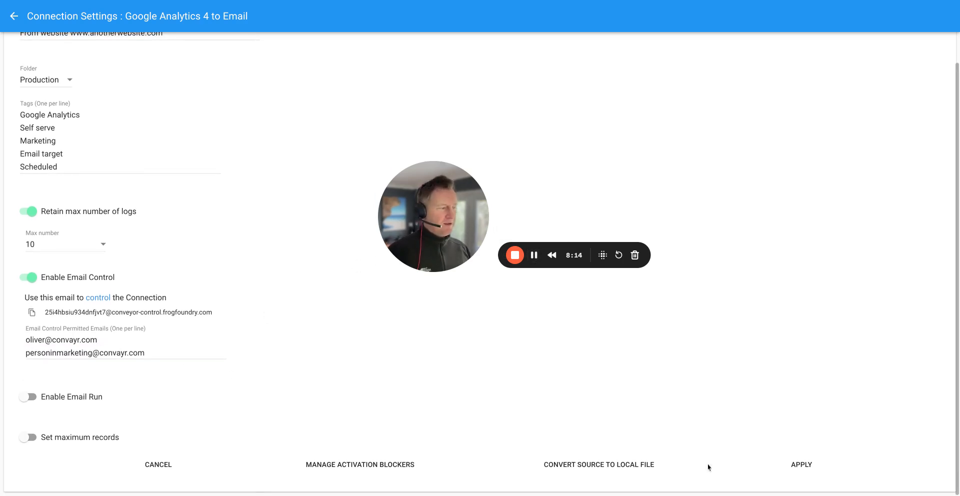
left_click(800, 463)
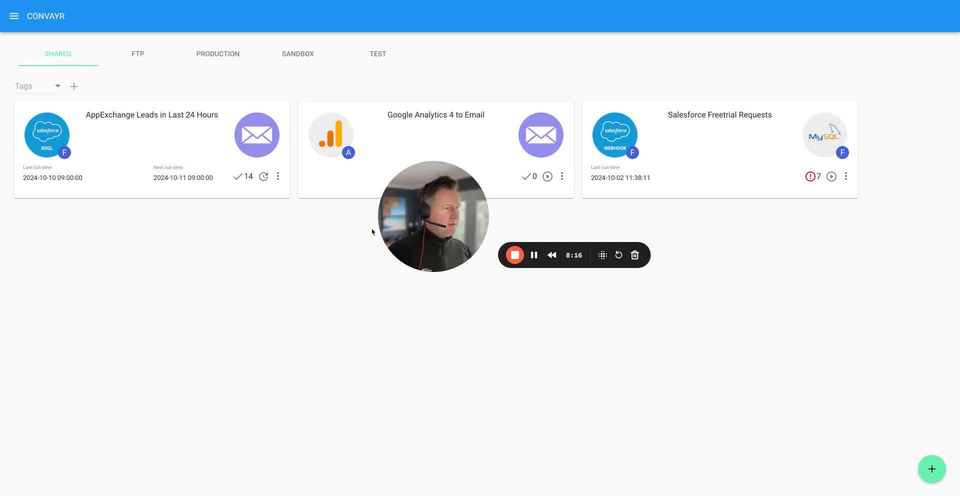
left_click_drag(468, 208, 101, 409)
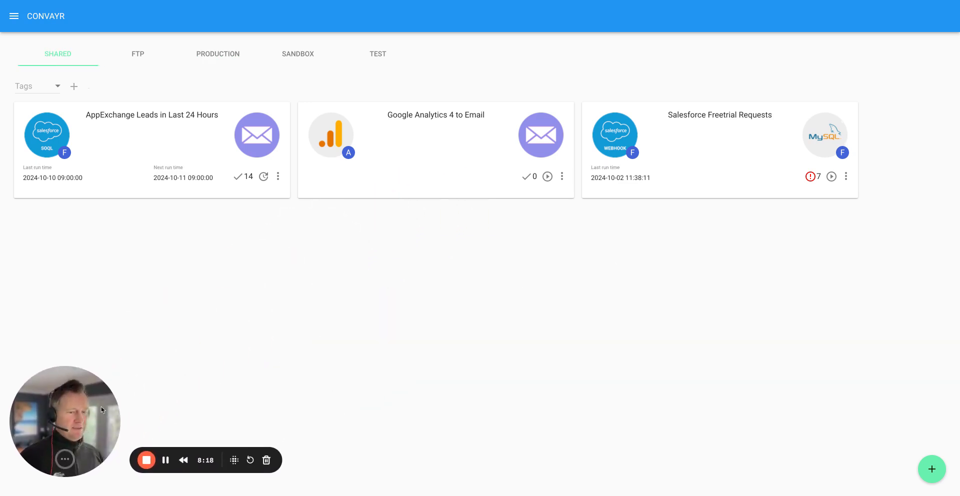
Schedule the Google Analytics 4 to Email connection to run weekly on Monday at 07:10 Greenwich Mean Time.
left_click(563, 177)
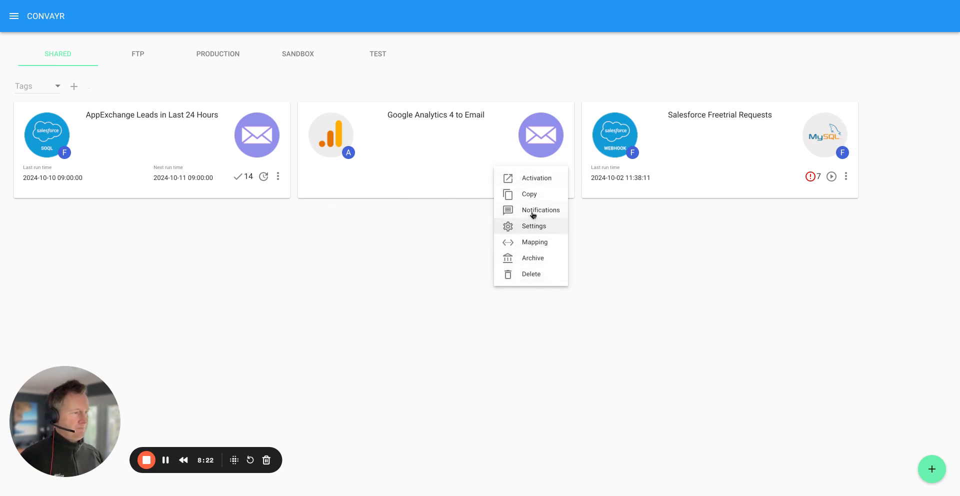
left_click(531, 182)
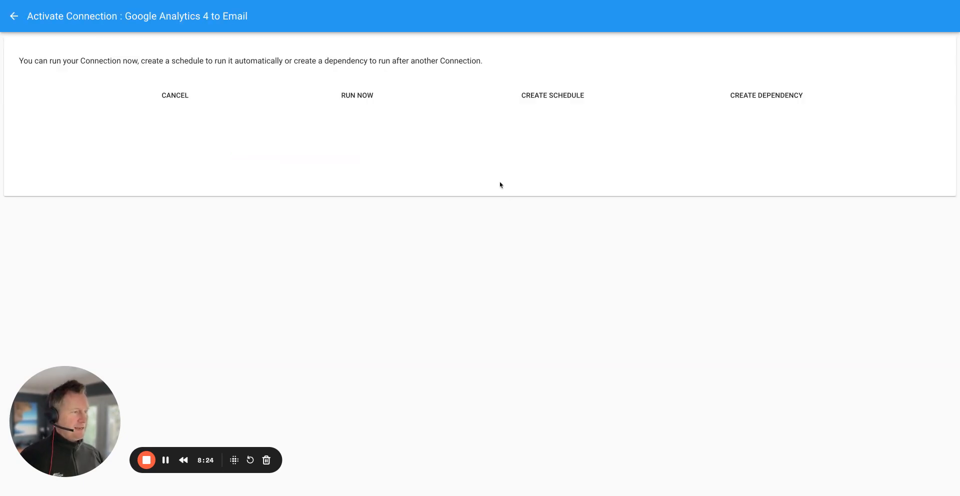
left_click(549, 96)
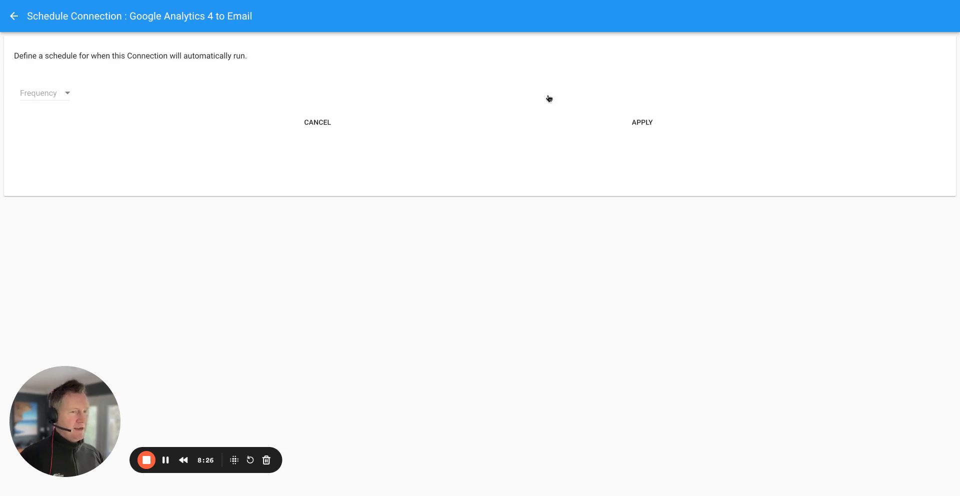
left_click(60, 94)
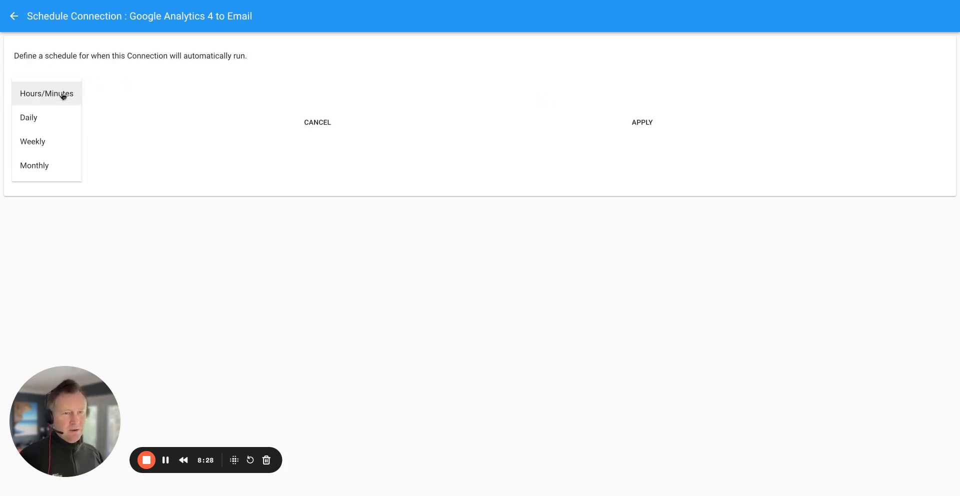
left_click(43, 147)
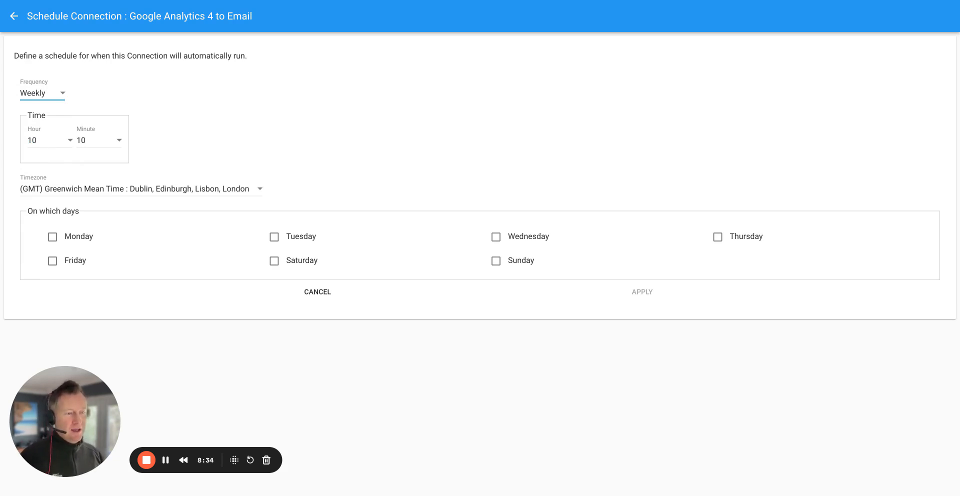
left_click(166, 460)
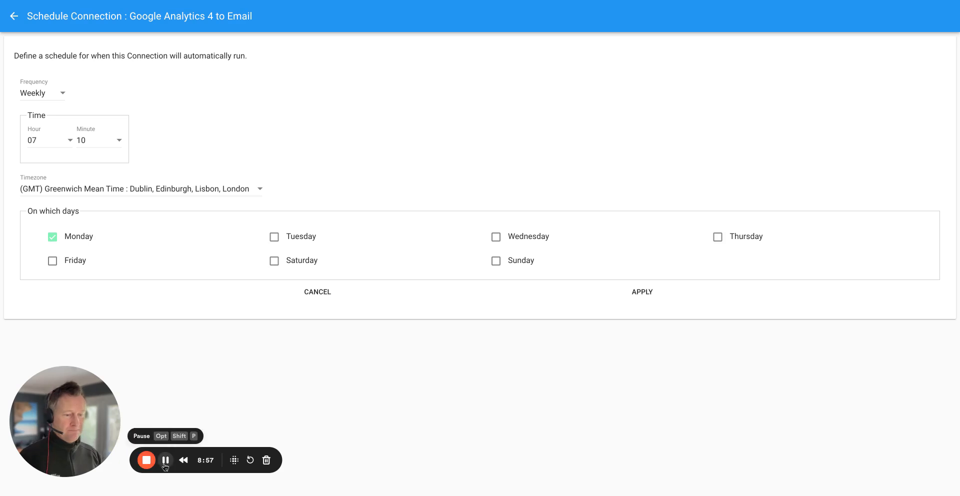
left_click(646, 293)
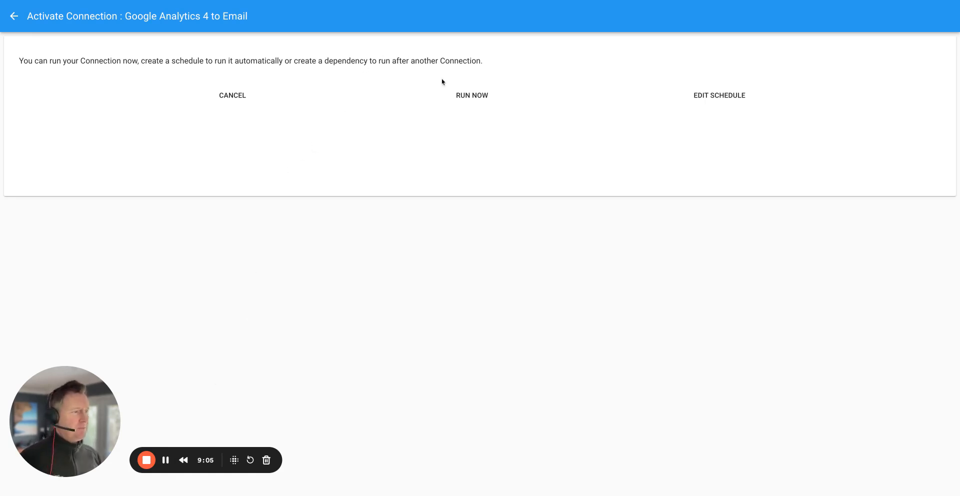
Run the Google Analytics 4 to Email connection manually and open the detailed log of the job.
left_click(464, 98)
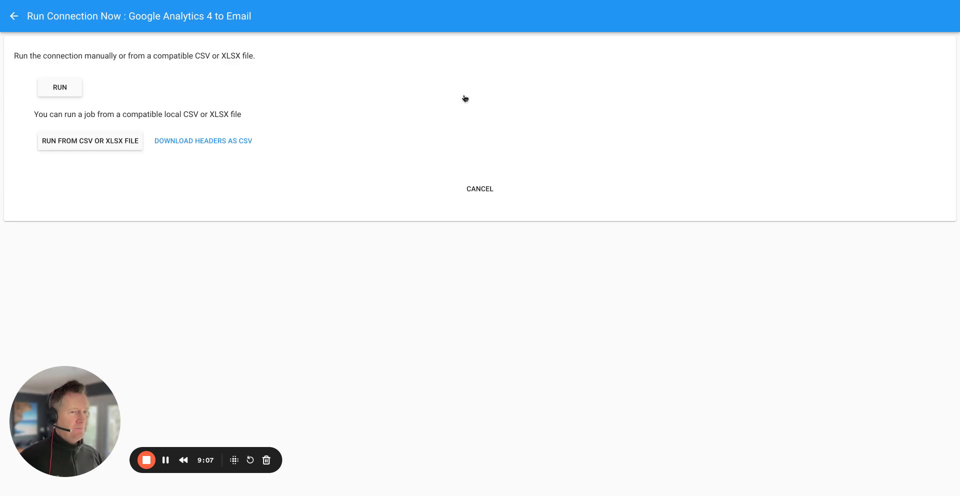
left_click(61, 91)
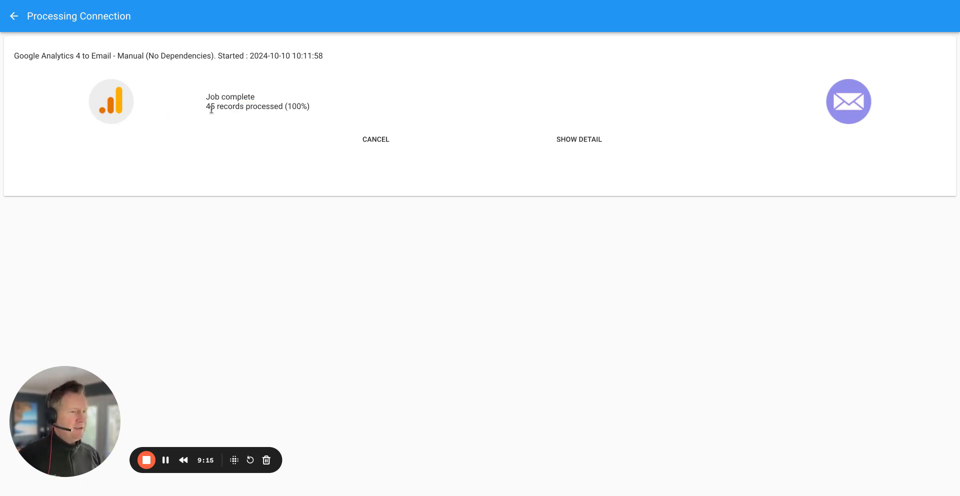
left_click(580, 141)
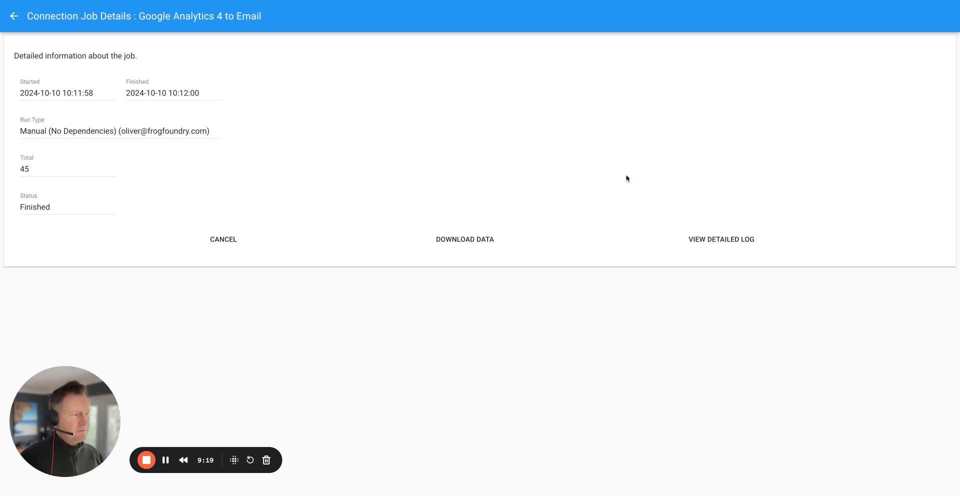
left_click(711, 244)
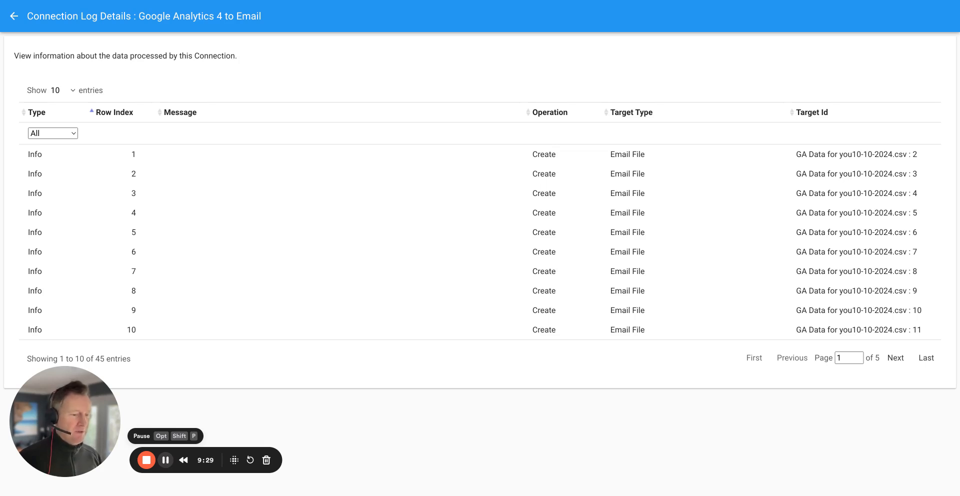
Switch to Gmail and examine the CONVAYR success notification and the GA Data from website email with their CSV attachments.
left_click(165, 460)
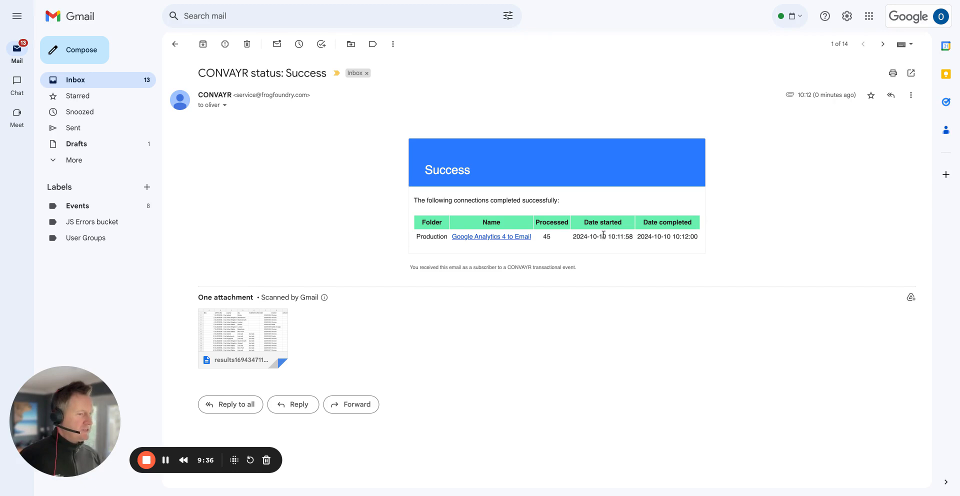
mouse_move(240, 345)
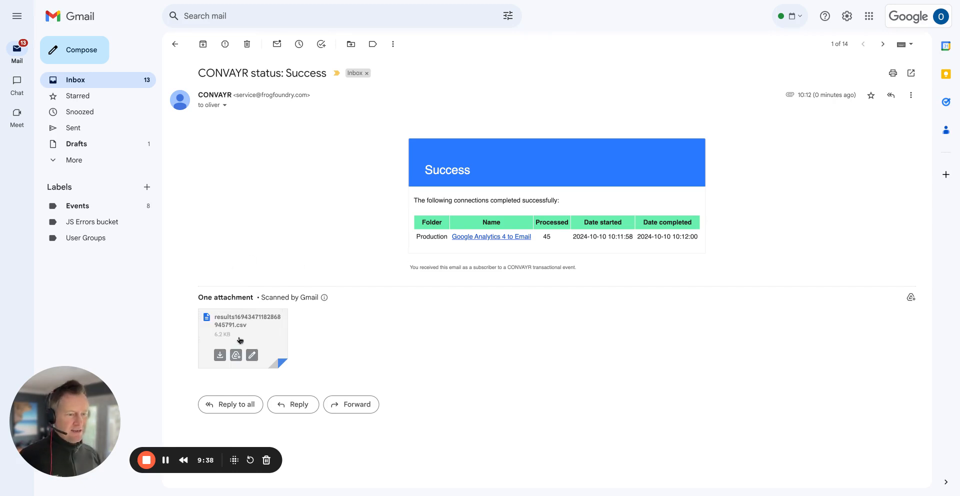
key("j")
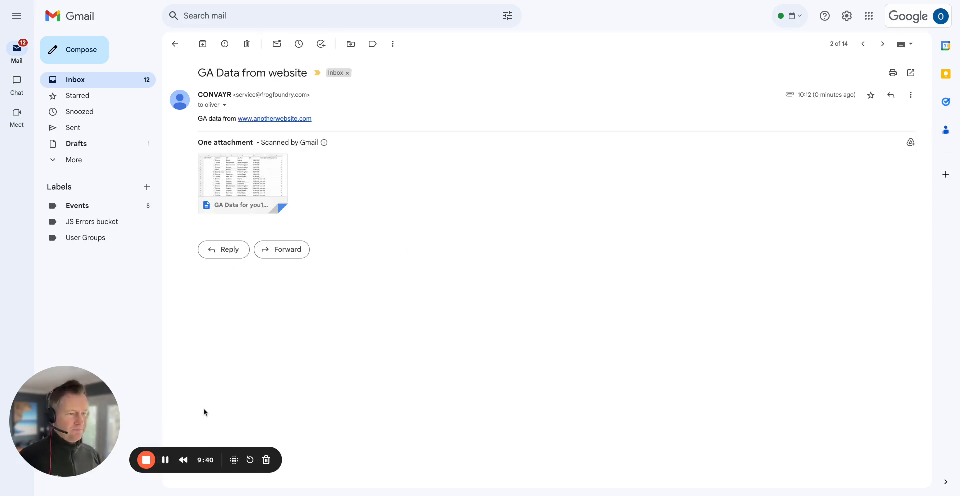
mouse_move(228, 172)
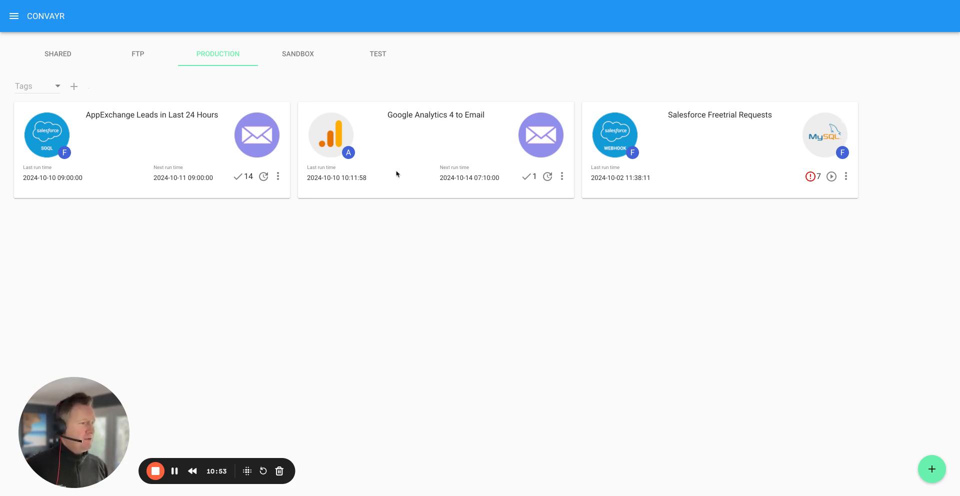
Move the Test activation blocker to the applied blockers in the settings of the Google Analytics 4 to Email connection.
left_click(562, 179)
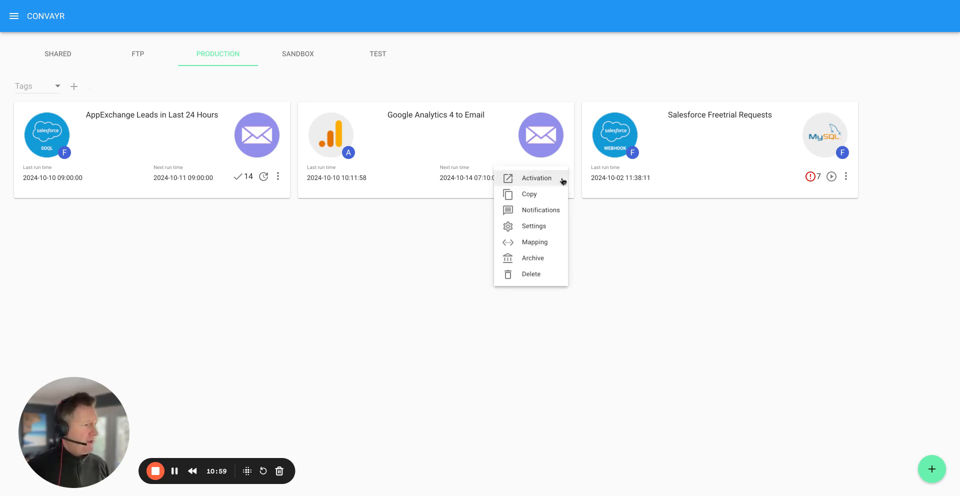
left_click(526, 225)
left_click_drag(61, 434, 547, 152)
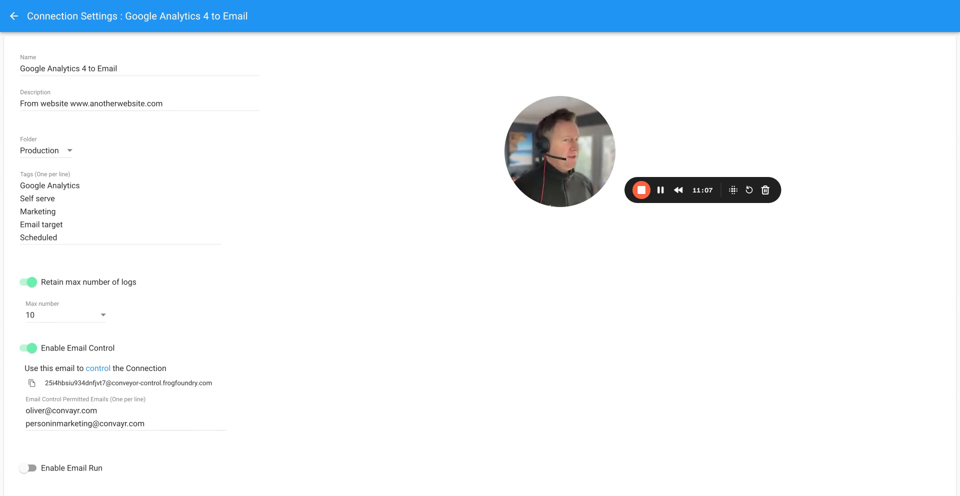
scroll(433, 231, "down", 3)
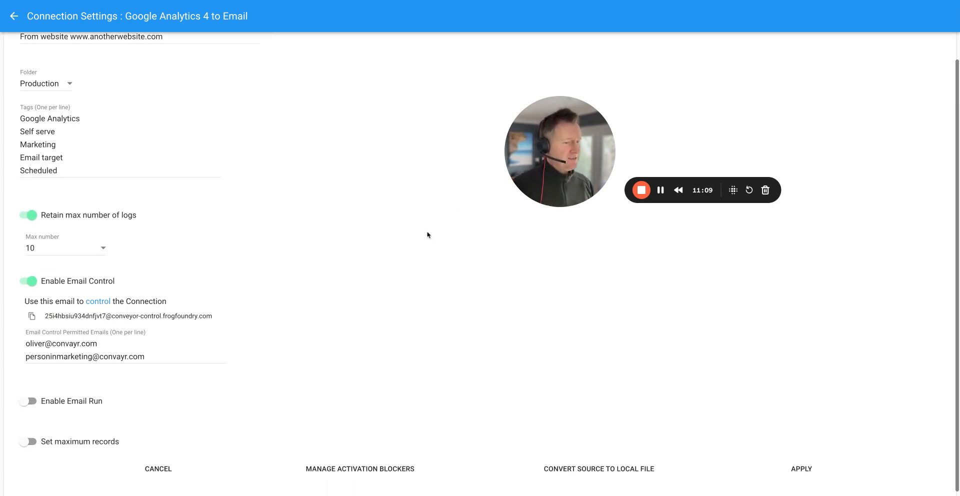
left_click(362, 467)
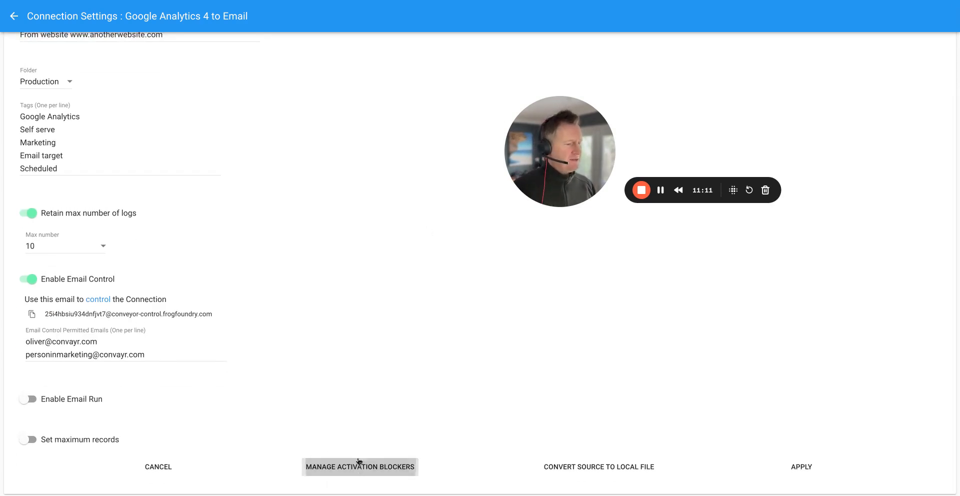
double_click(48, 111)
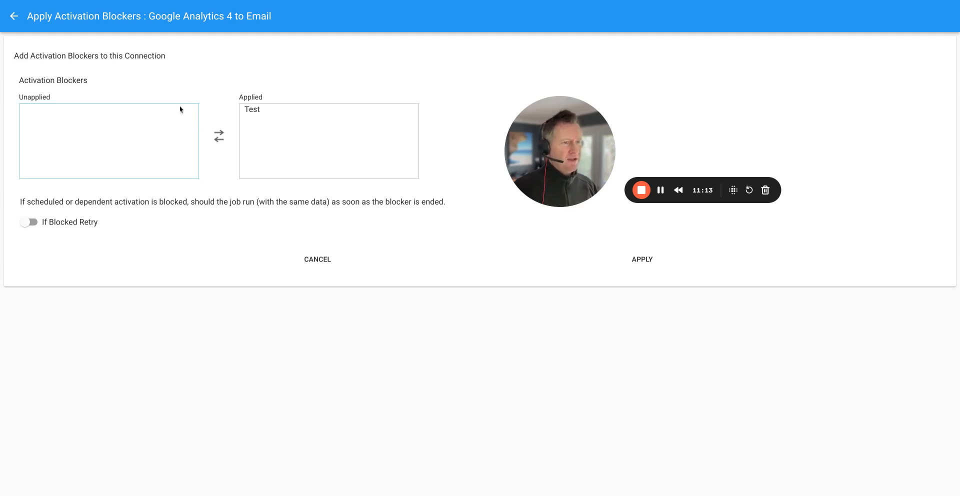